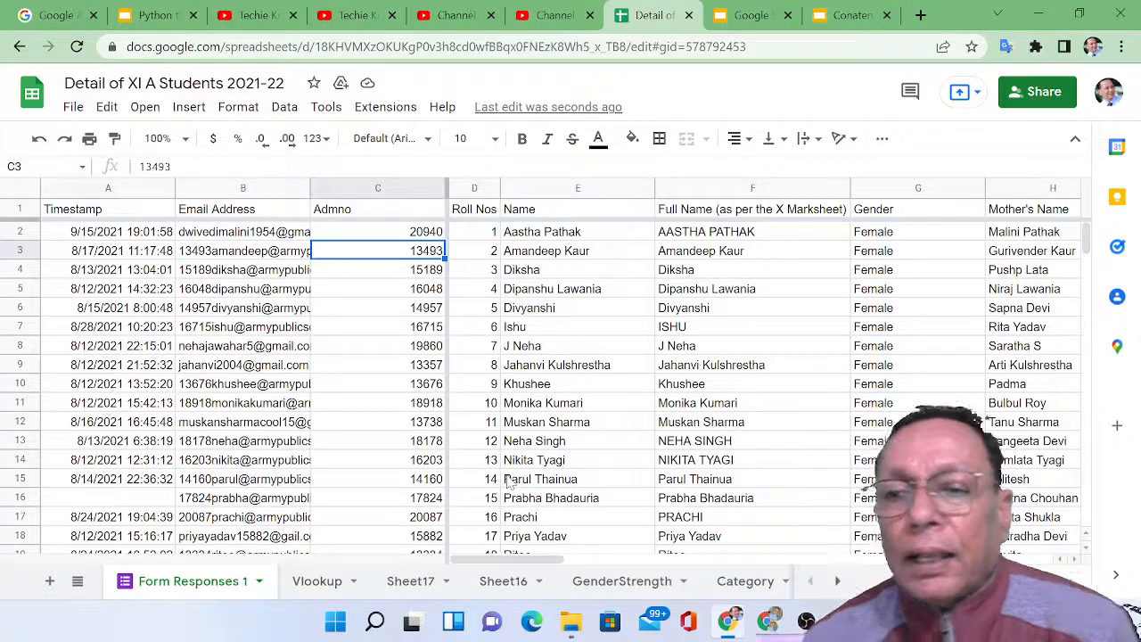
Examine row 3 of the Form Responses 1 sheet across the admission number, name, gender, mother's name and father's name columns.
{"action": "key", "text": "Right"}
{"action": "key", "text": "Right"}
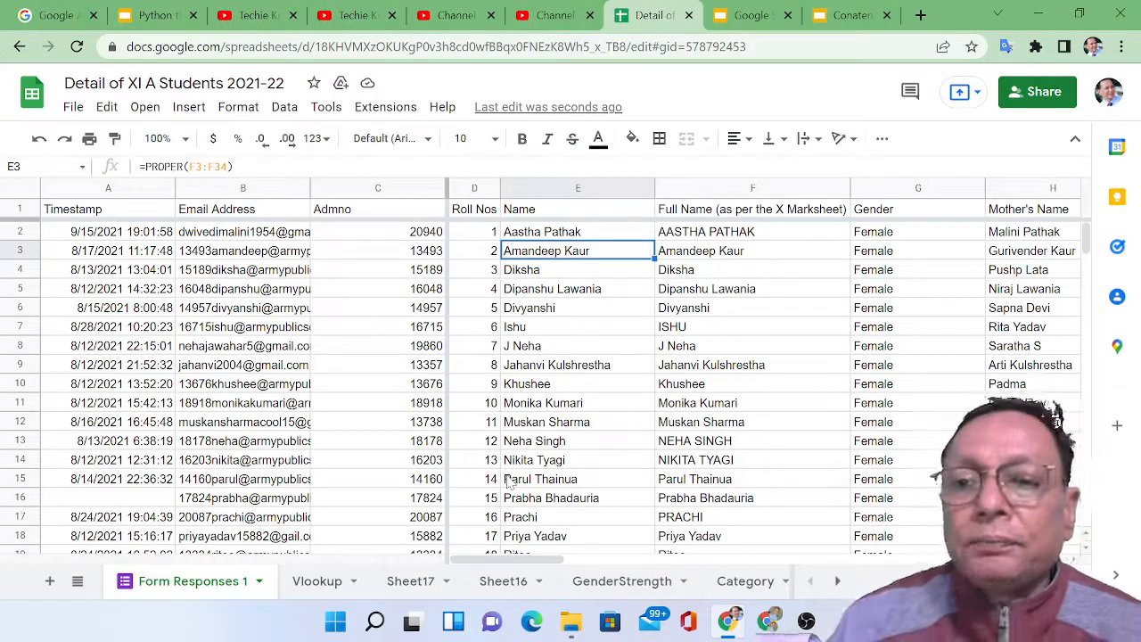
{"action": "key", "text": "Right"}
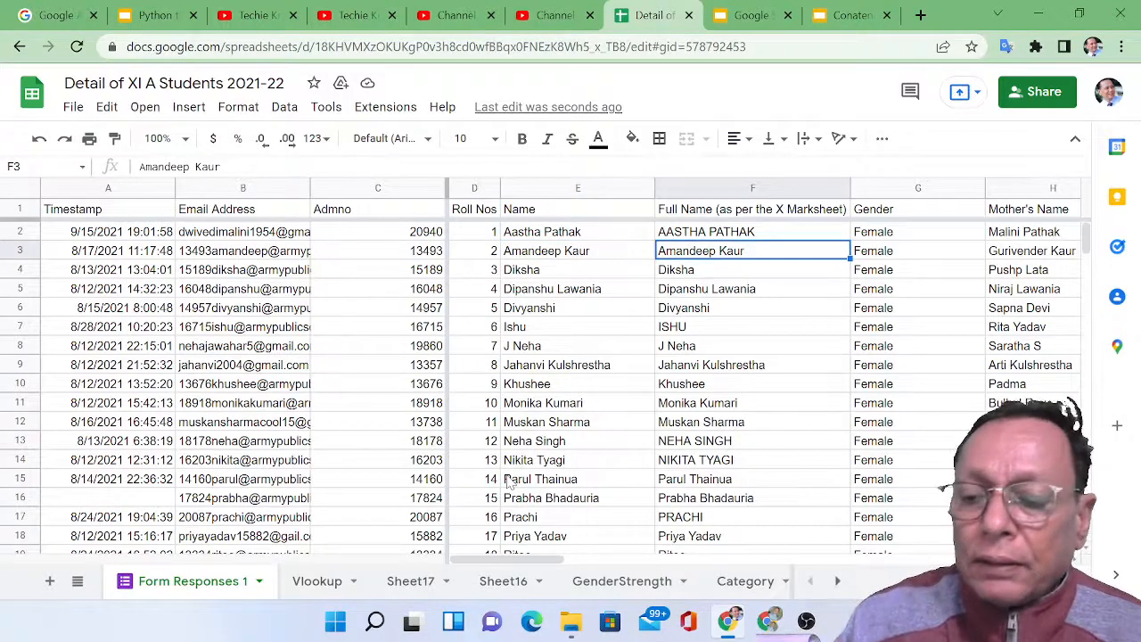
{"action": "key", "text": "Left"}
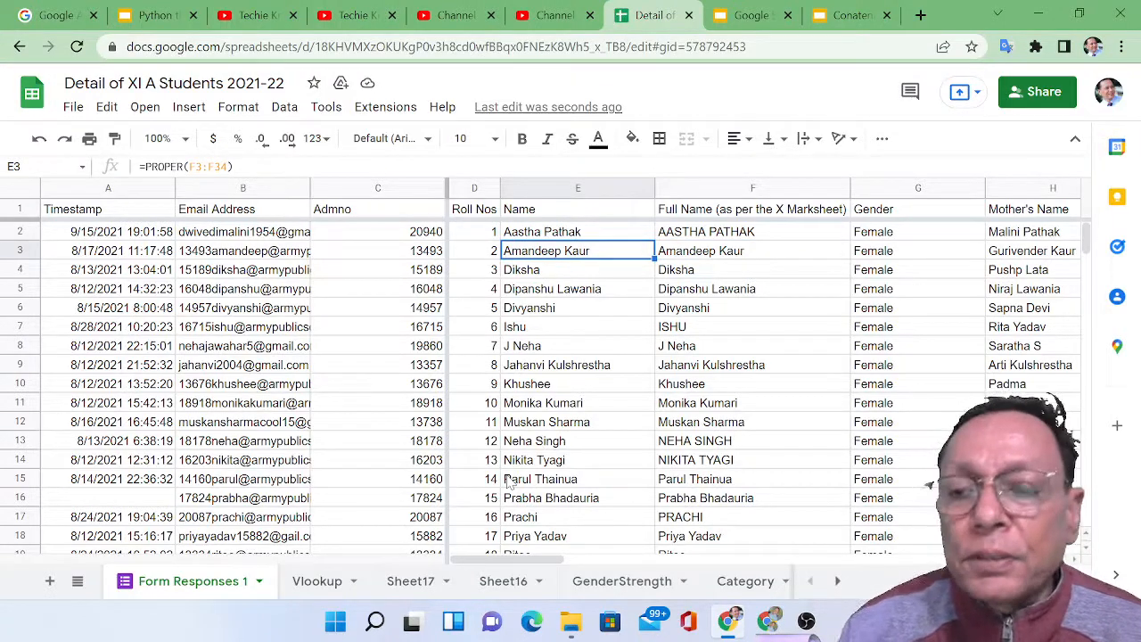
{"action": "key", "text": "Right"}
{"action": "key", "text": "Right"}
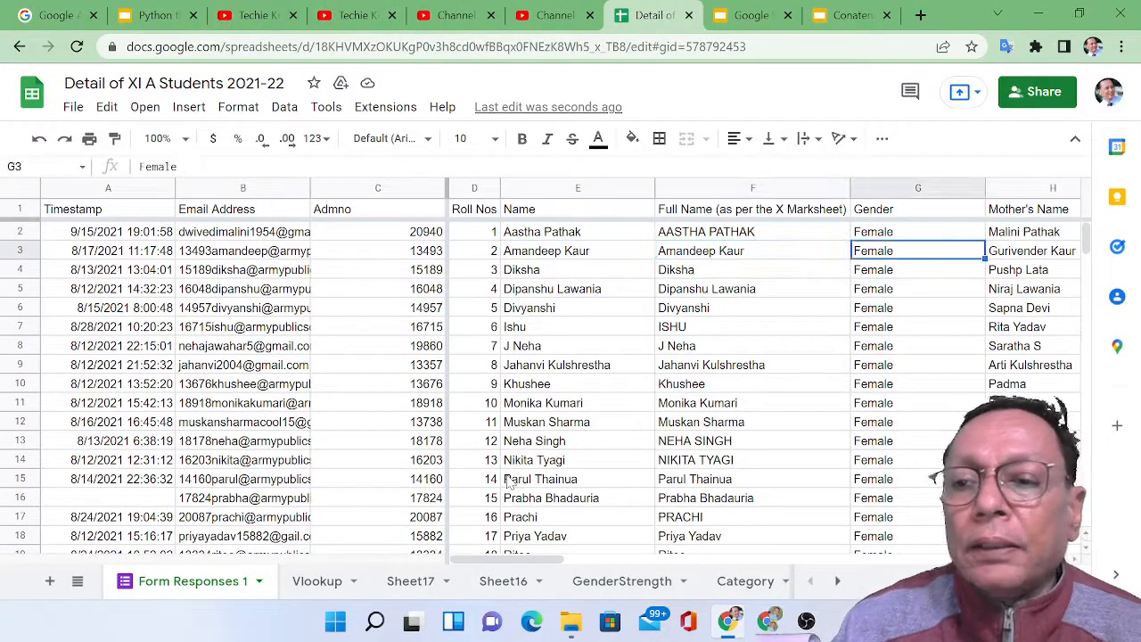
{"action": "key", "text": "Right"}
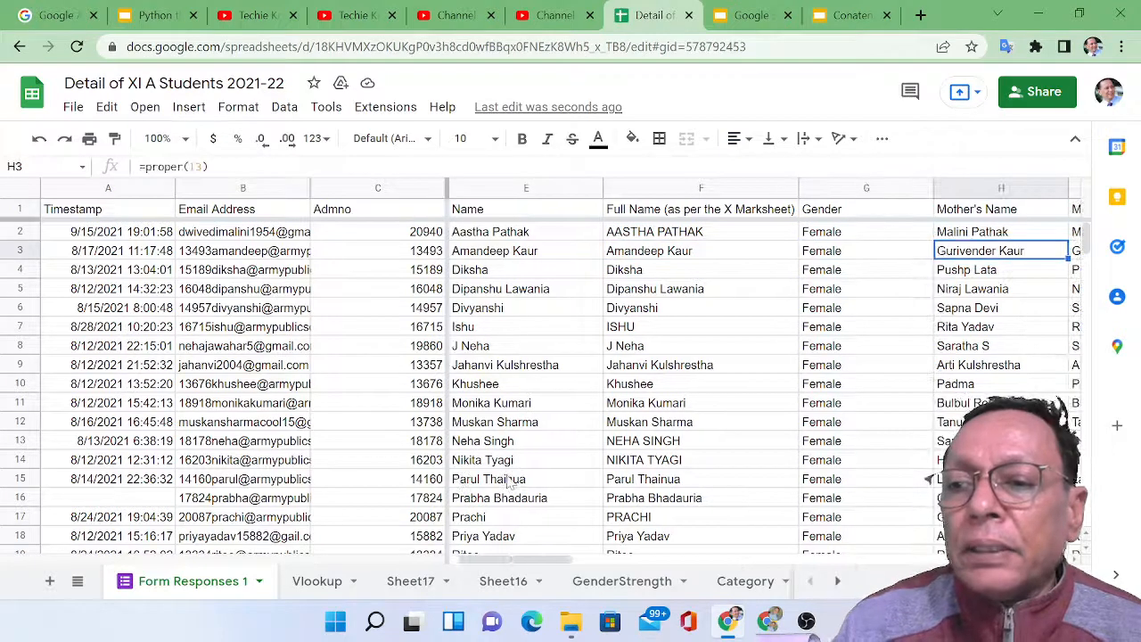
{"action": "key", "text": "Right"}
{"action": "key", "text": "Right"}
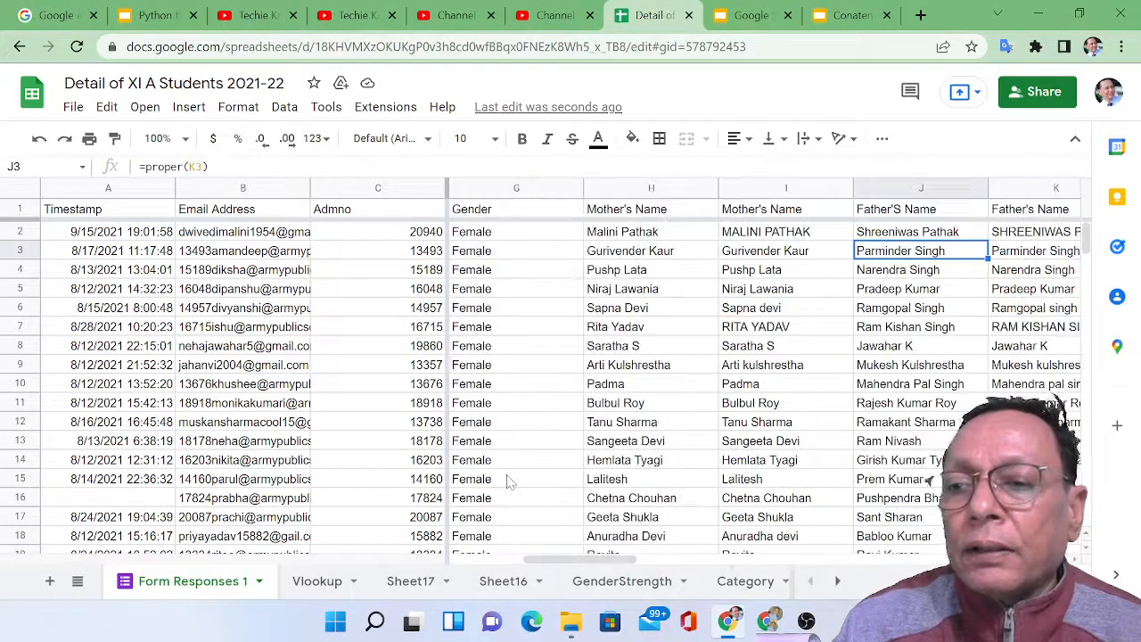
{"action": "key", "text": "Right"}
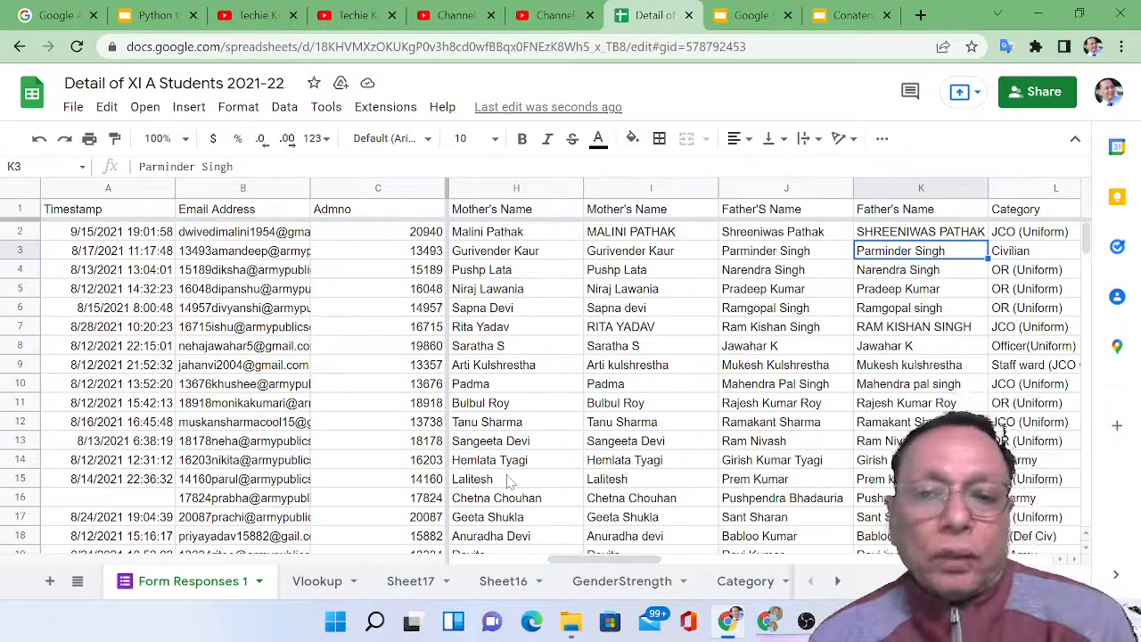
On the Vlookup sheet, start a list-from-range data validation for cell B1 beside AdmNo and open its source range selection.
{"action": "left_click", "coordinate": [317, 581]}
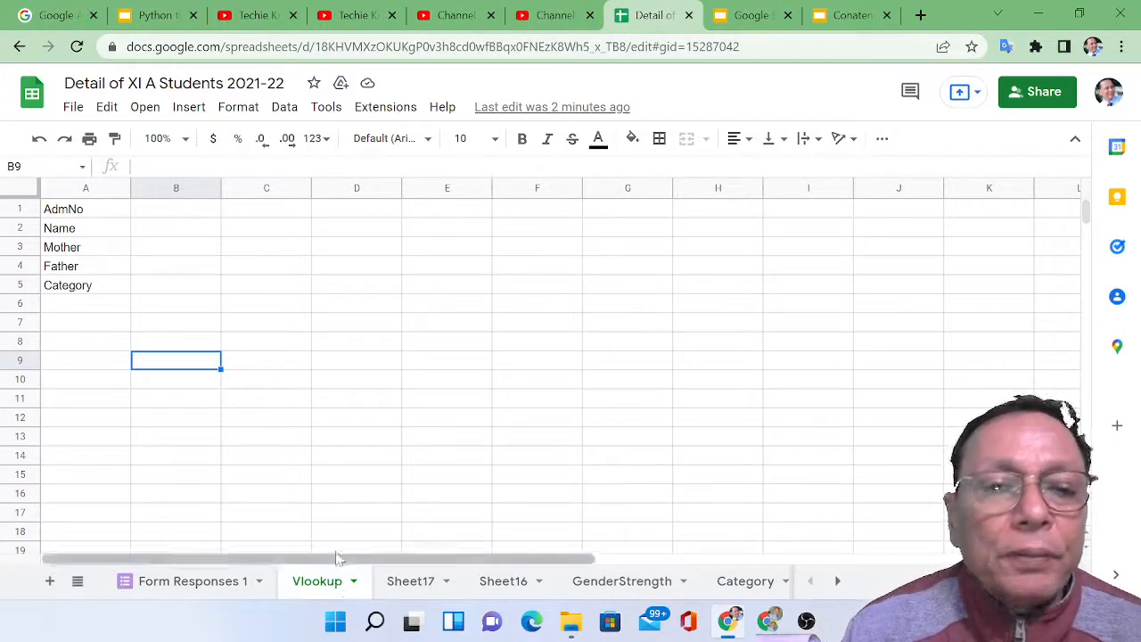
{"action": "left_click", "coordinate": [189, 216]}
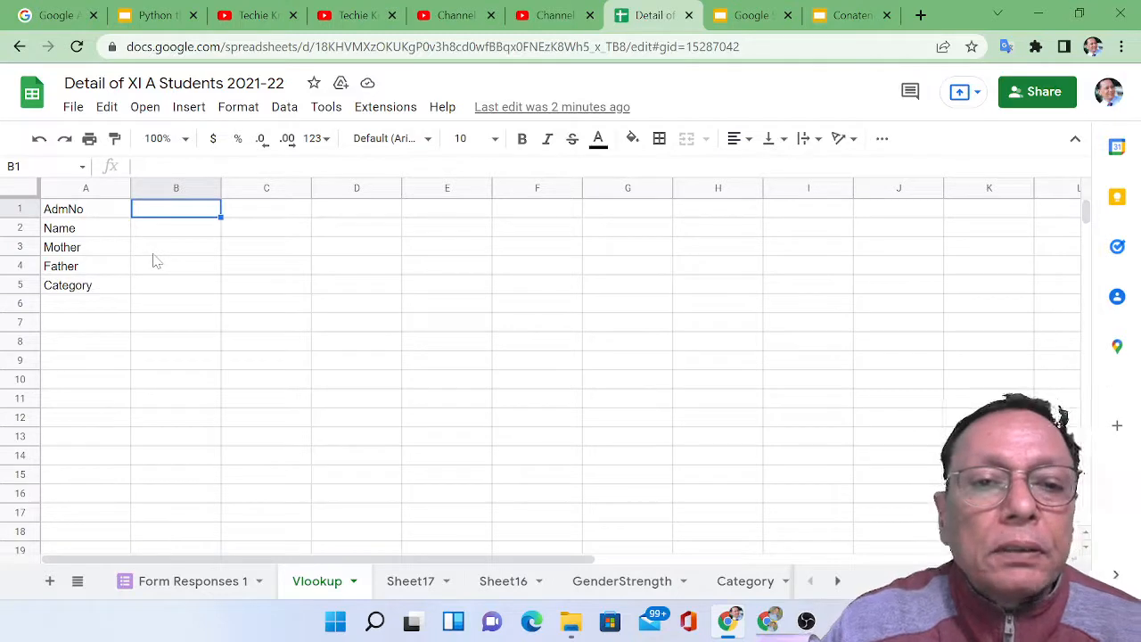
{"action": "type", "text": "="}
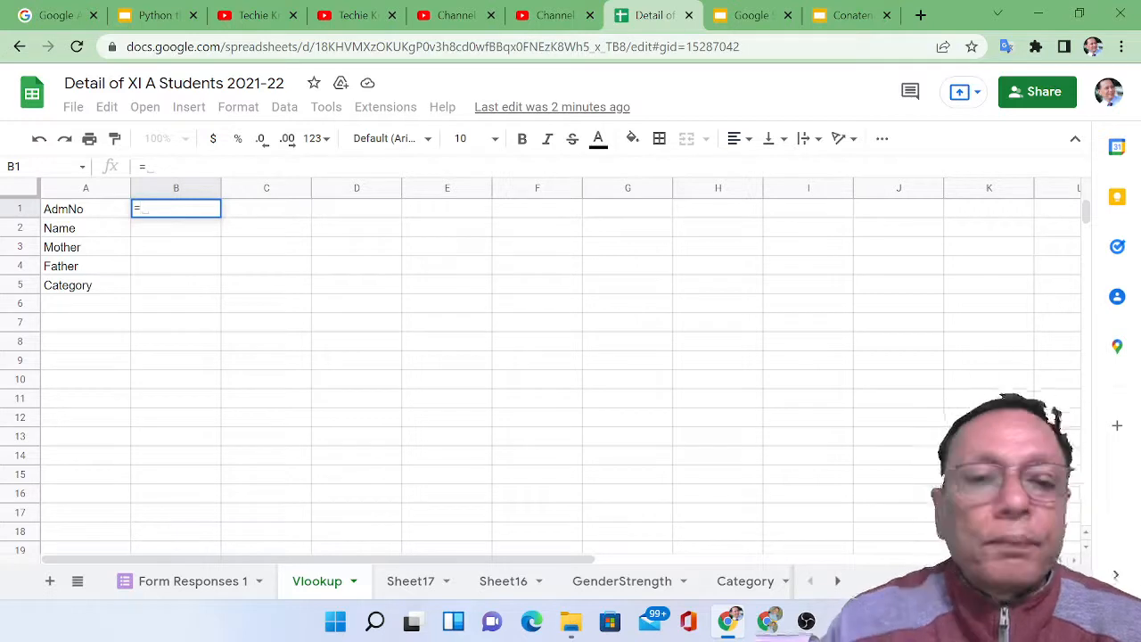
{"action": "key", "text": "BackSpace"}
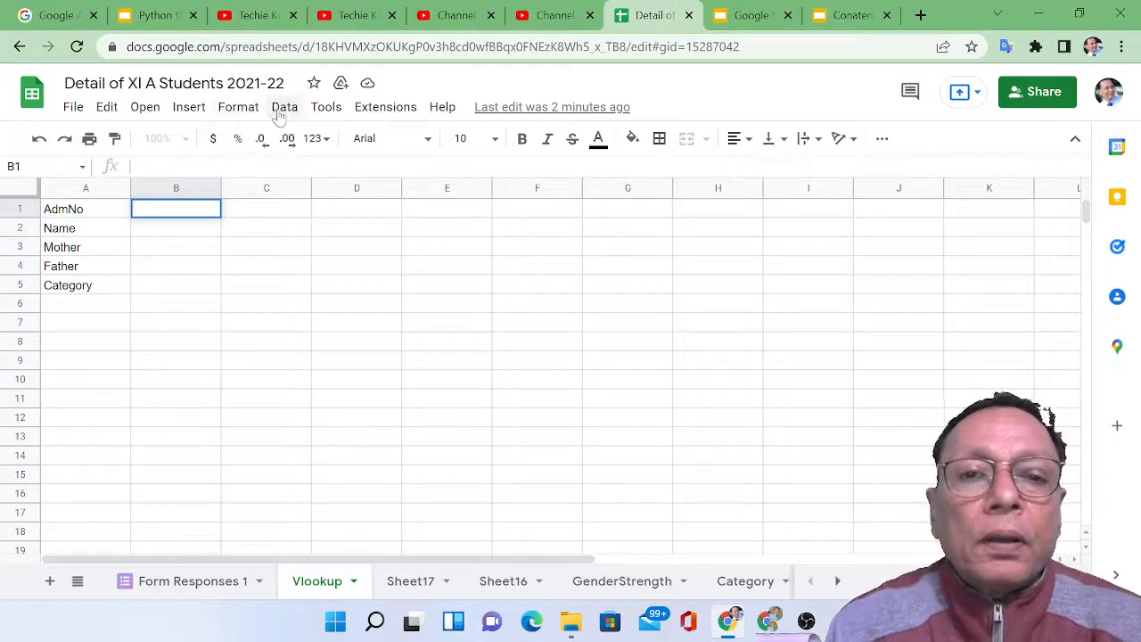
{"action": "left_click", "coordinate": [281, 112]}
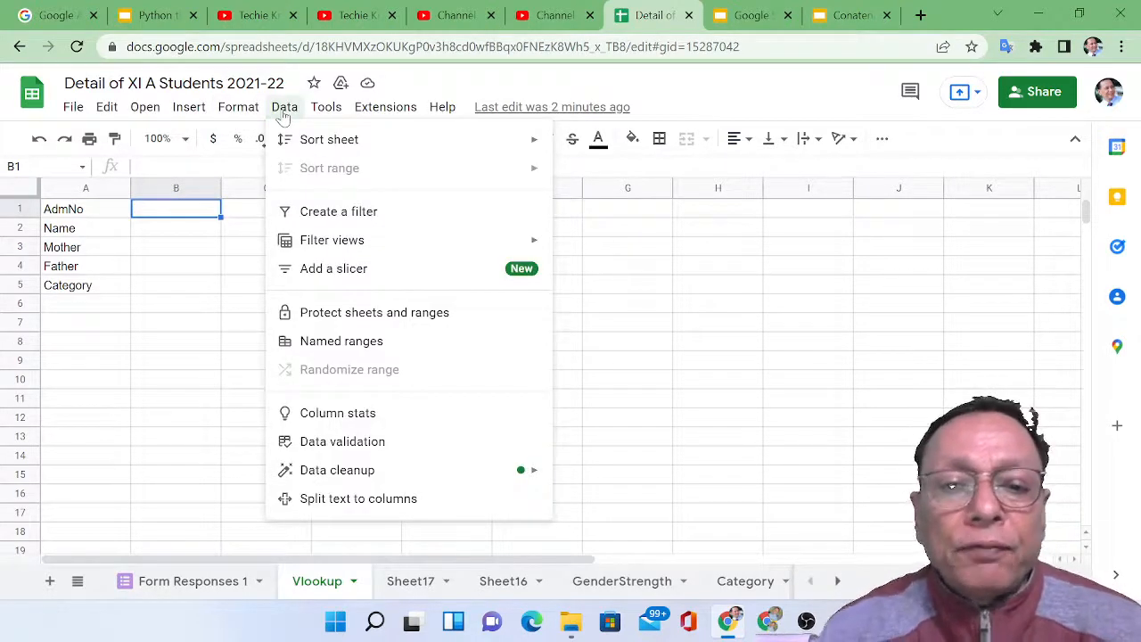
{"action": "left_click", "coordinate": [339, 446]}
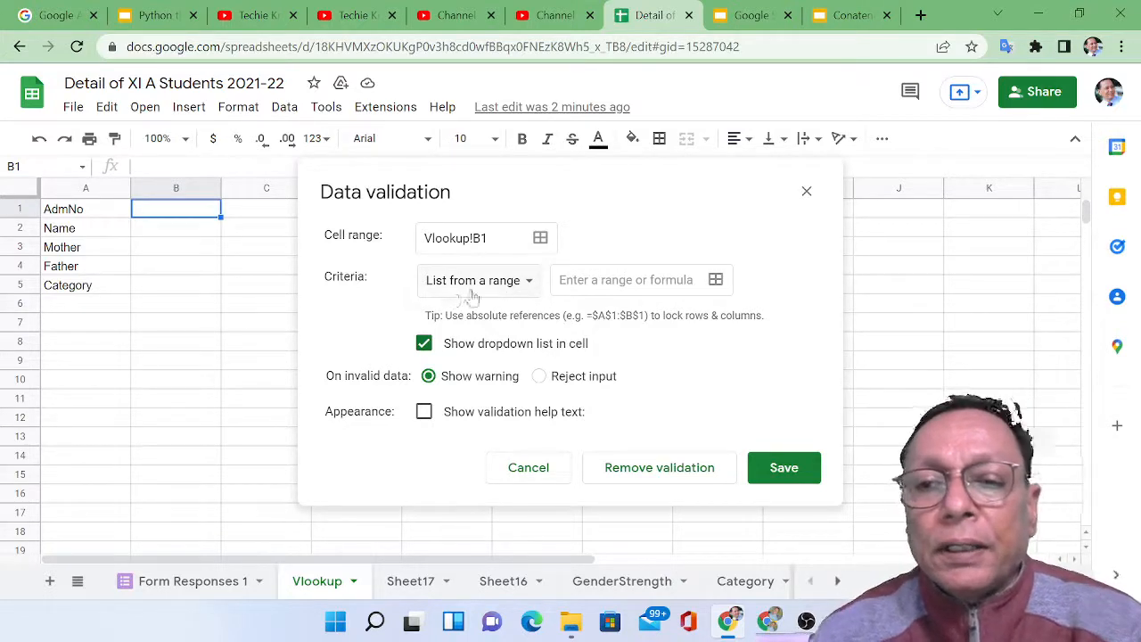
{"action": "left_click", "coordinate": [716, 280]}
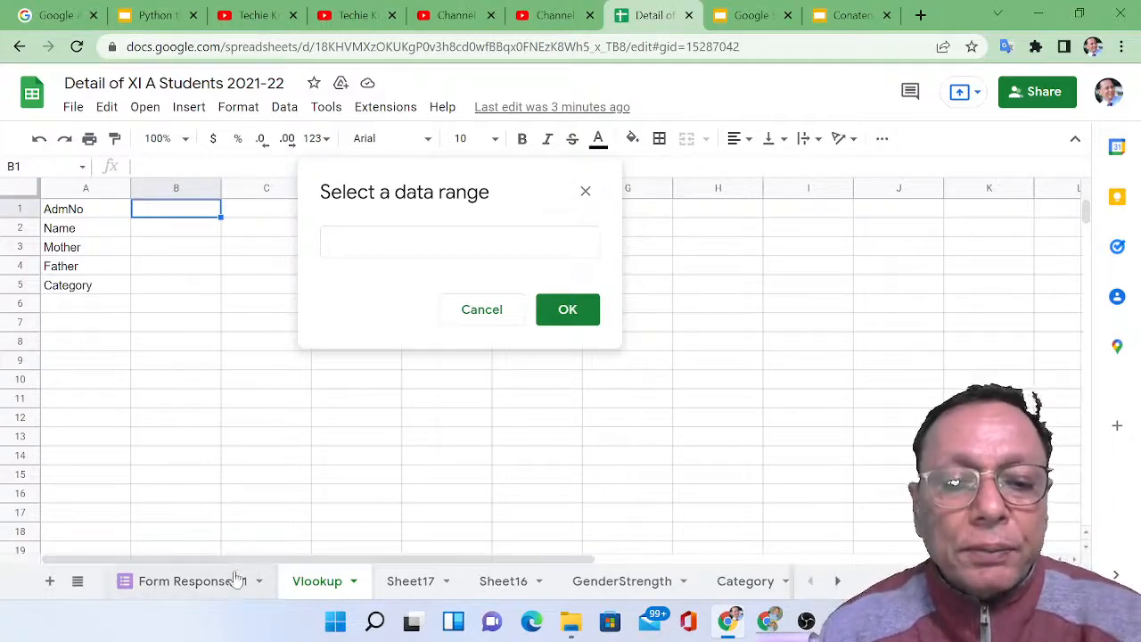
Set the validation source to the whole Admno column, 'Form Responses 1'!C:C, and save the rule.
{"action": "left_click", "coordinate": [192, 581]}
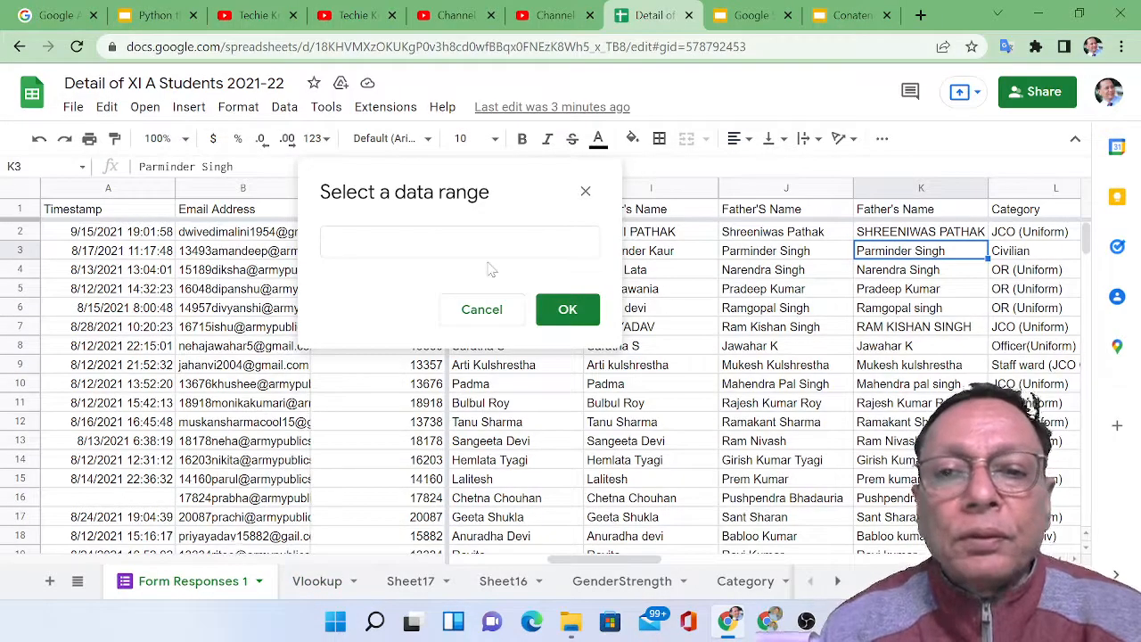
{"action": "left_click_drag", "start_coordinate": [491, 208], "coordinate": [660, 201]}
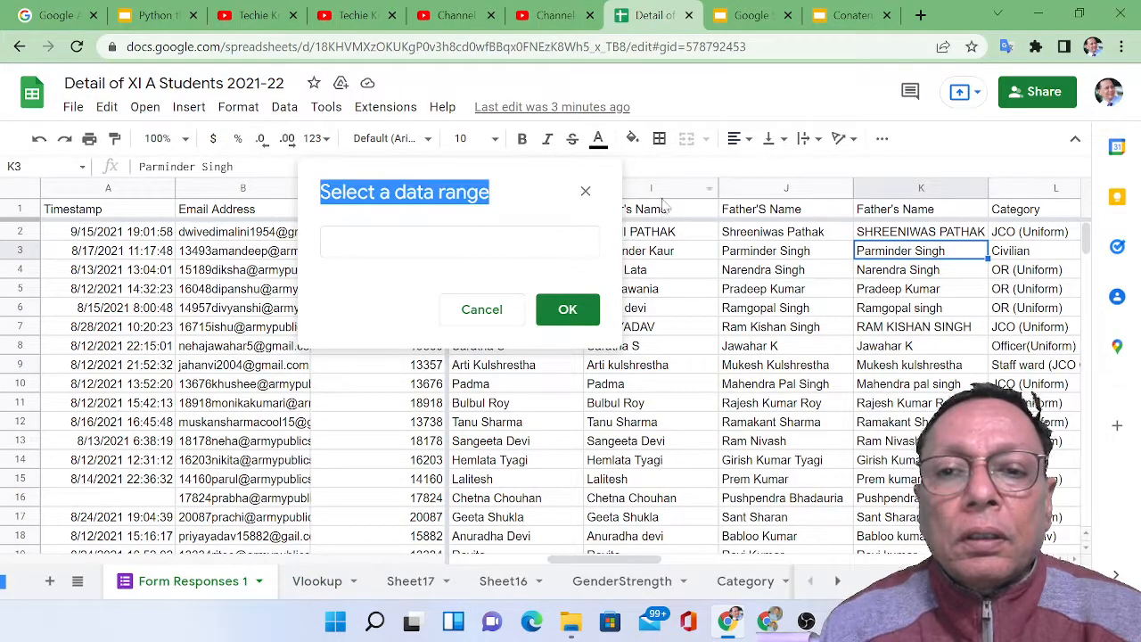
{"action": "left_click_drag", "start_coordinate": [477, 197], "coordinate": [669, 223]}
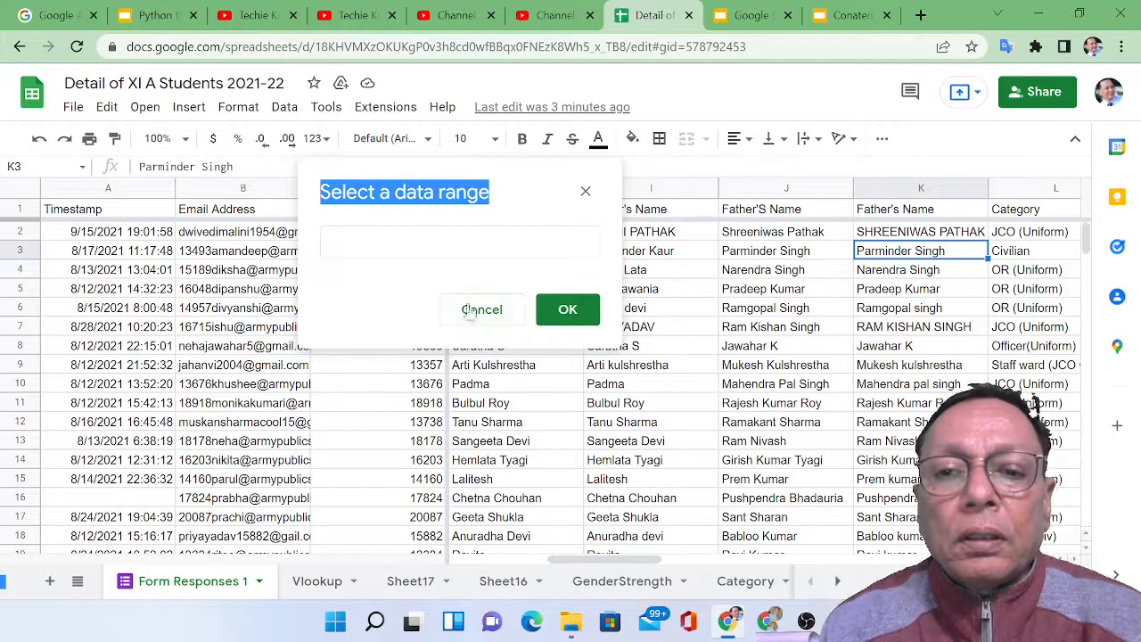
{"action": "left_click_drag", "start_coordinate": [417, 319], "coordinate": [548, 354]}
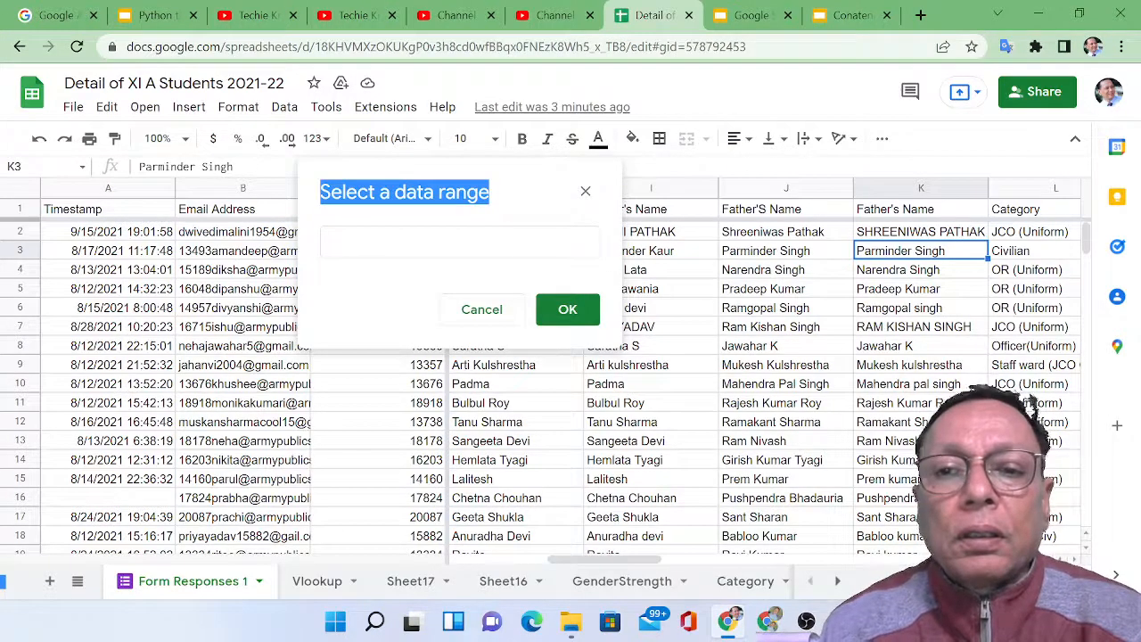
{"action": "left_click_drag", "start_coordinate": [520, 192], "coordinate": [789, 180]}
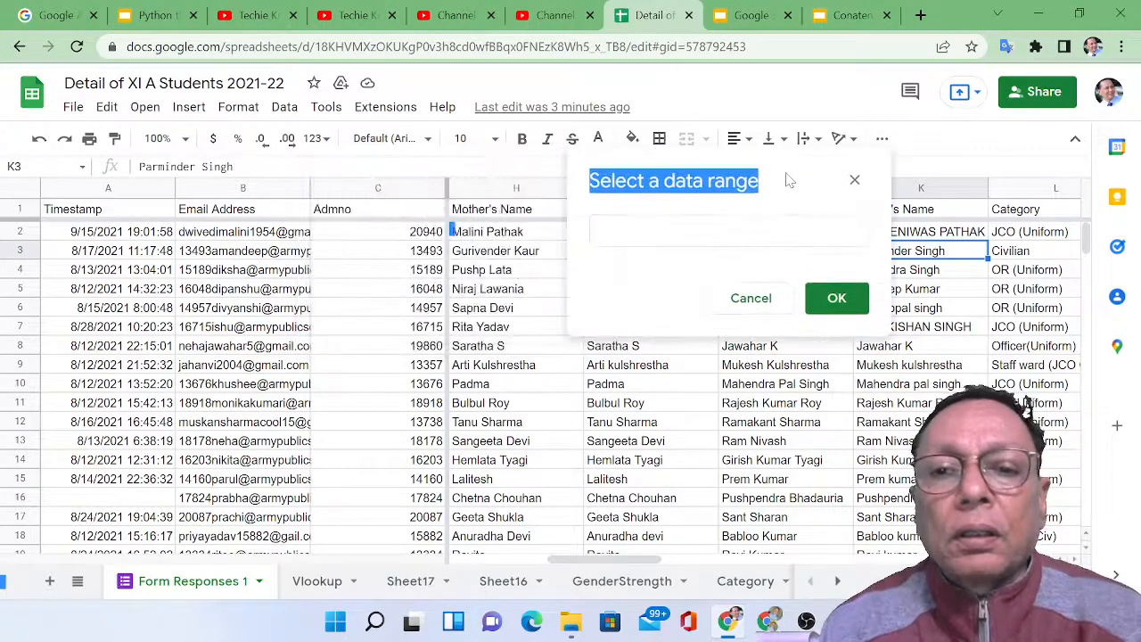
{"action": "left_click", "coordinate": [403, 237]}
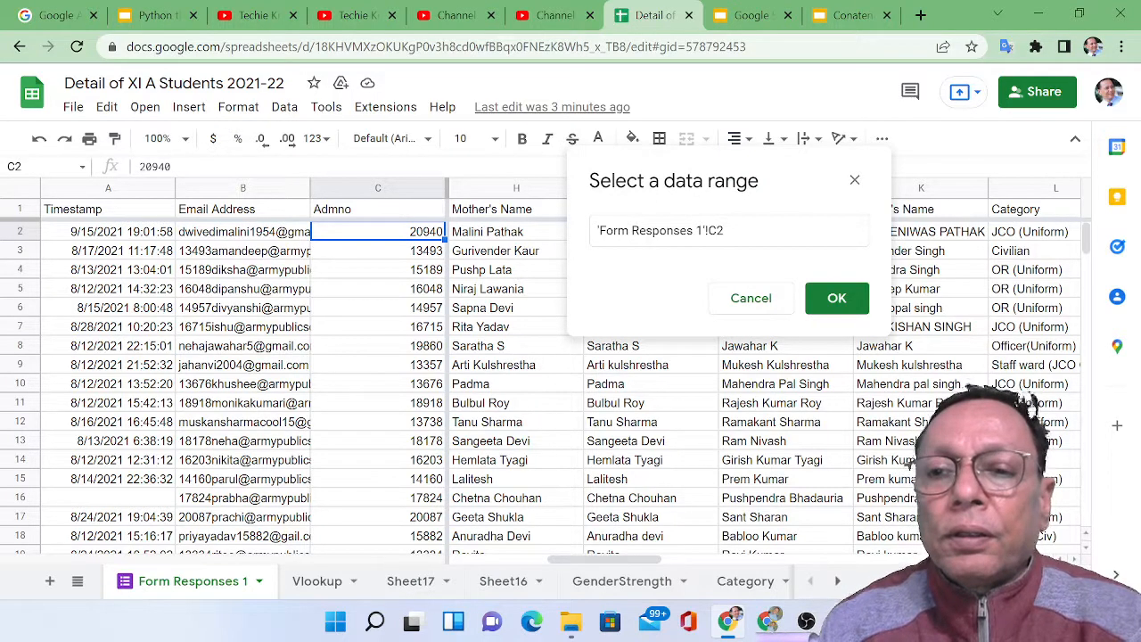
{"action": "left_click", "coordinate": [725, 231]}
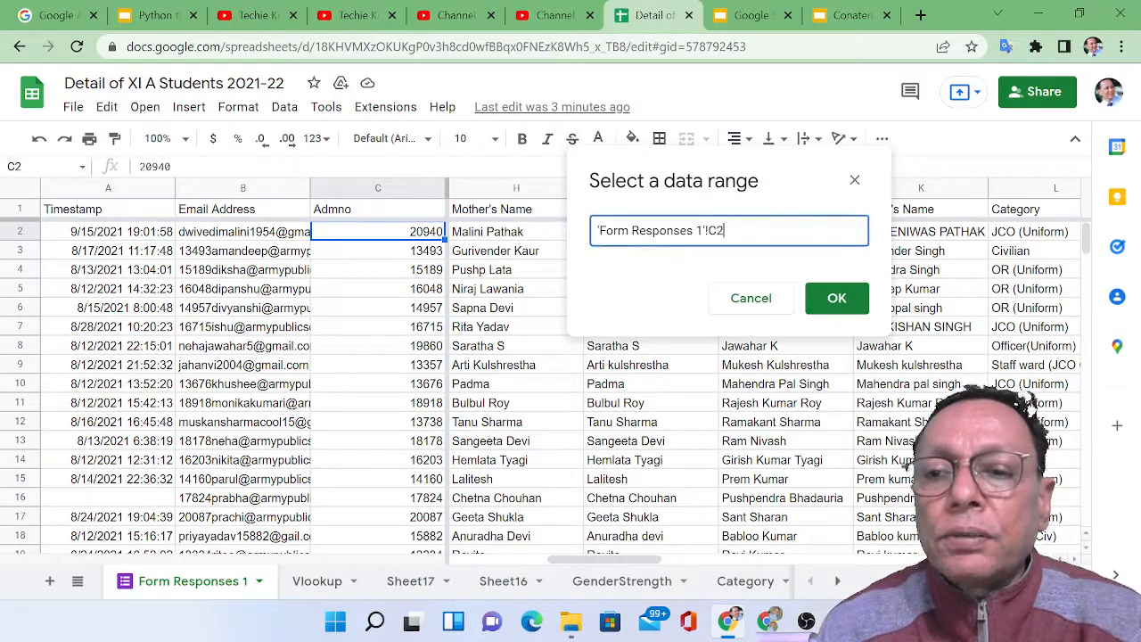
{"action": "key", "text": "BackSpace"}
{"action": "type", "text": ":"}
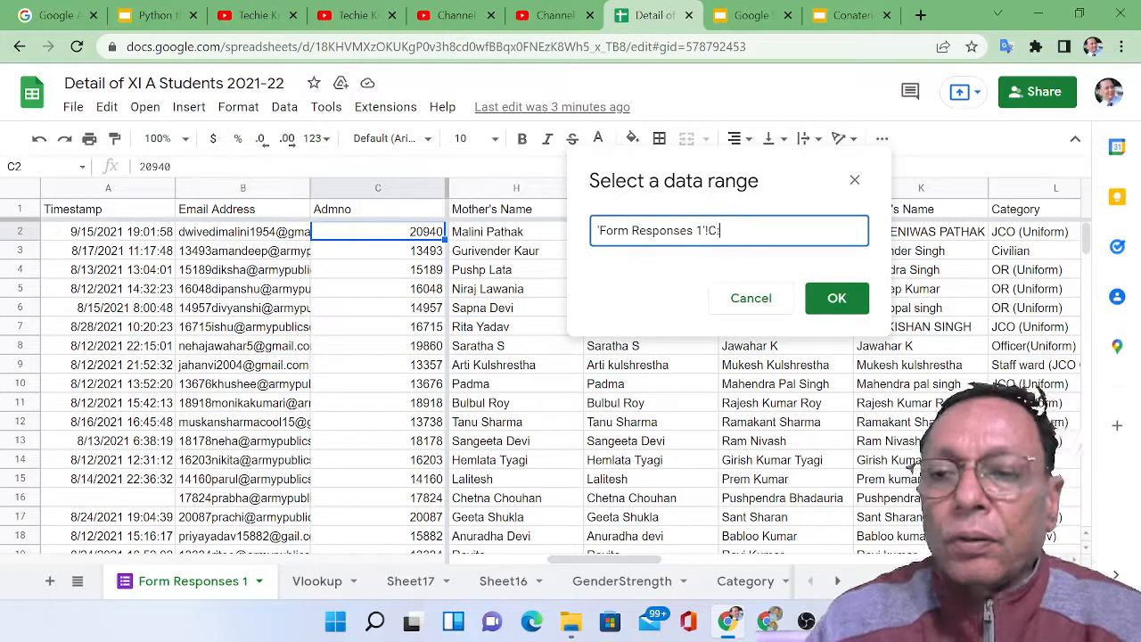
{"action": "type", "text": "C"}
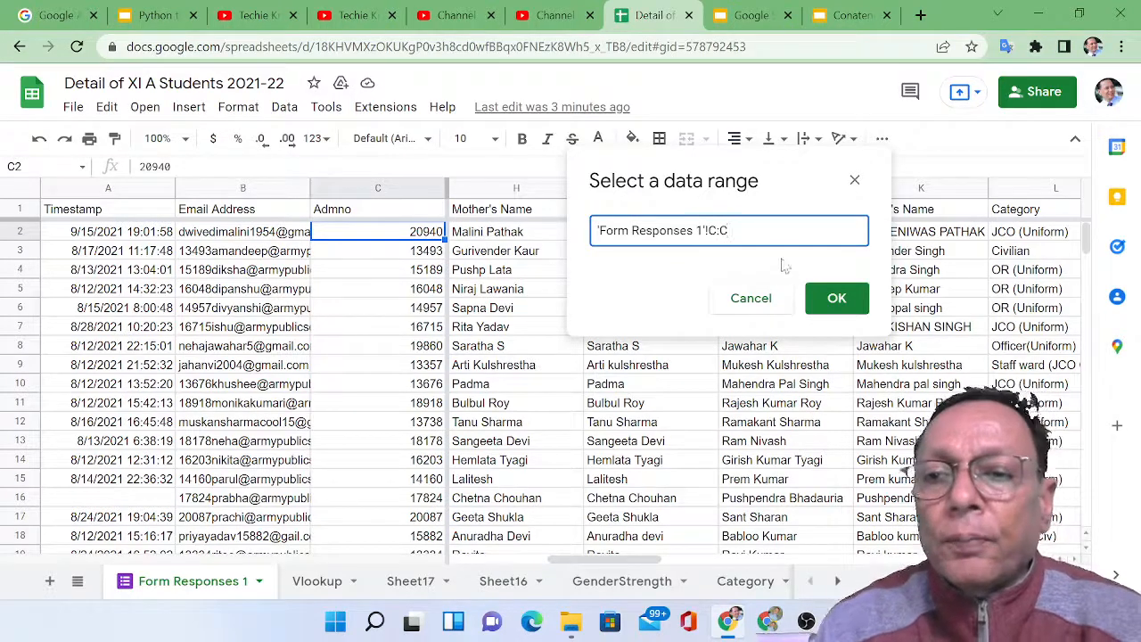
{"action": "left_click", "coordinate": [815, 298]}
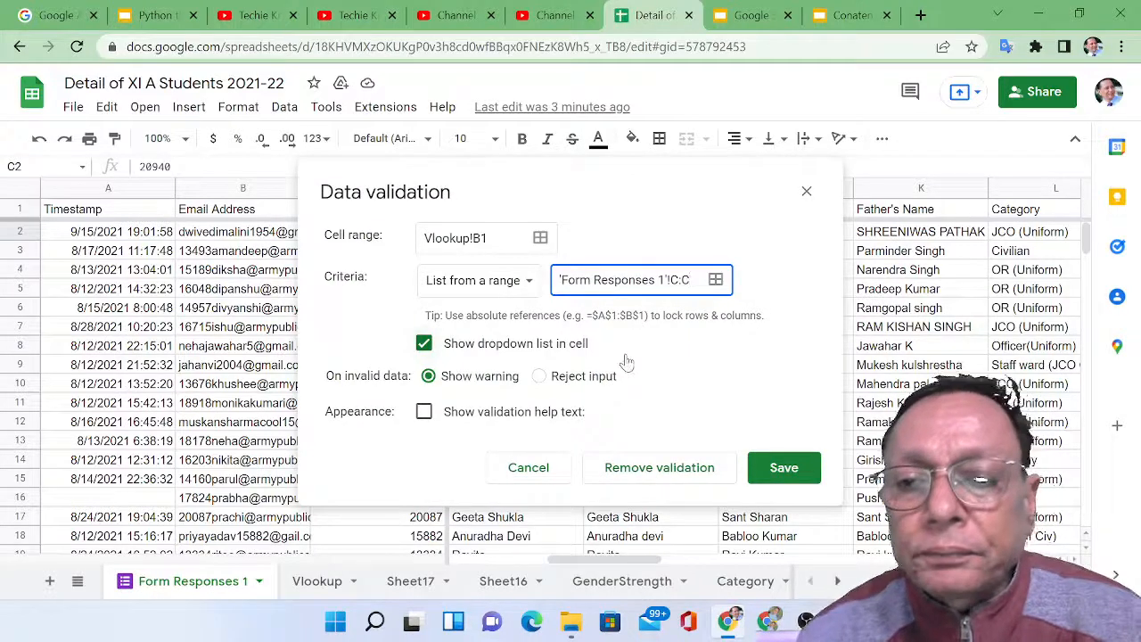
{"action": "left_click", "coordinate": [784, 468]}
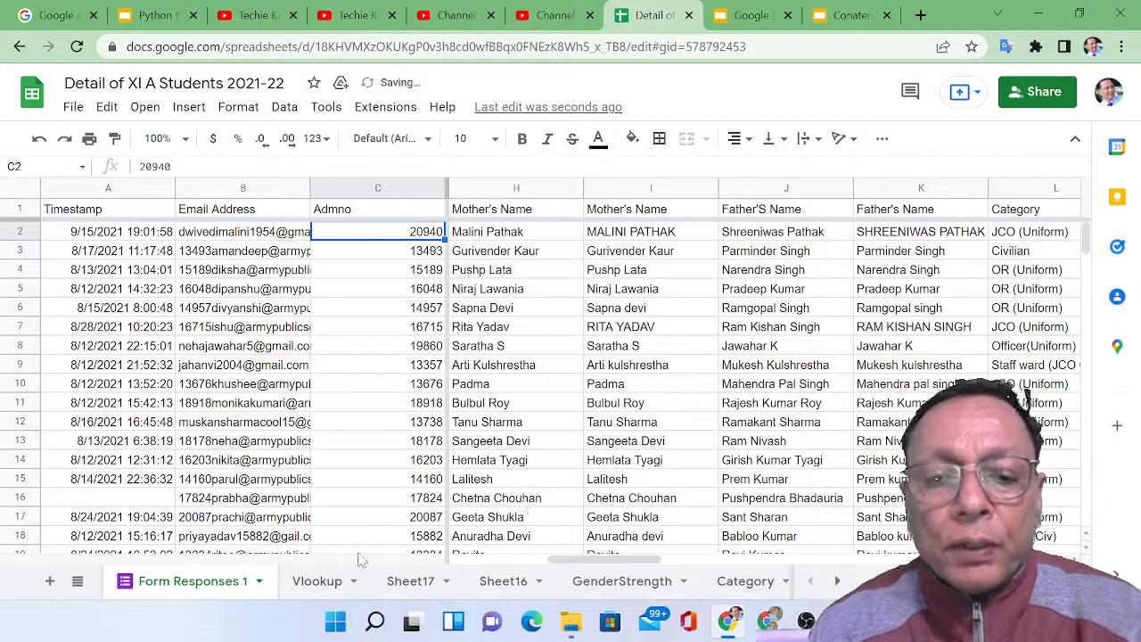
Choose the first student's admission number from the dropdown in cell B1 of the Vlookup sheet.
{"action": "left_click", "coordinate": [317, 581]}
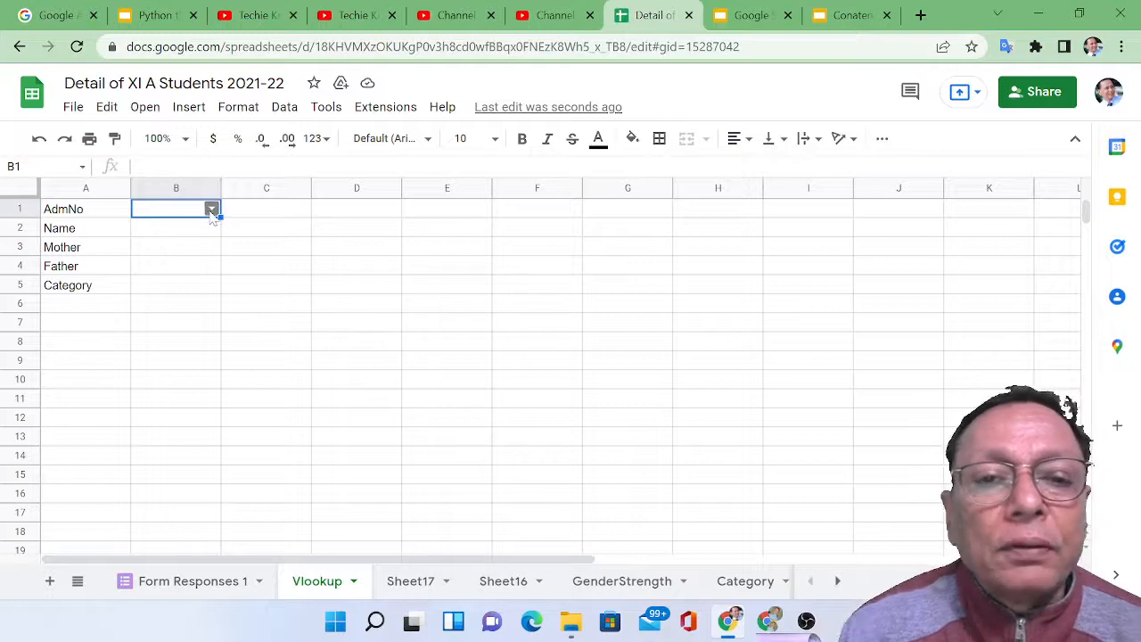
{"action": "left_click", "coordinate": [212, 210]}
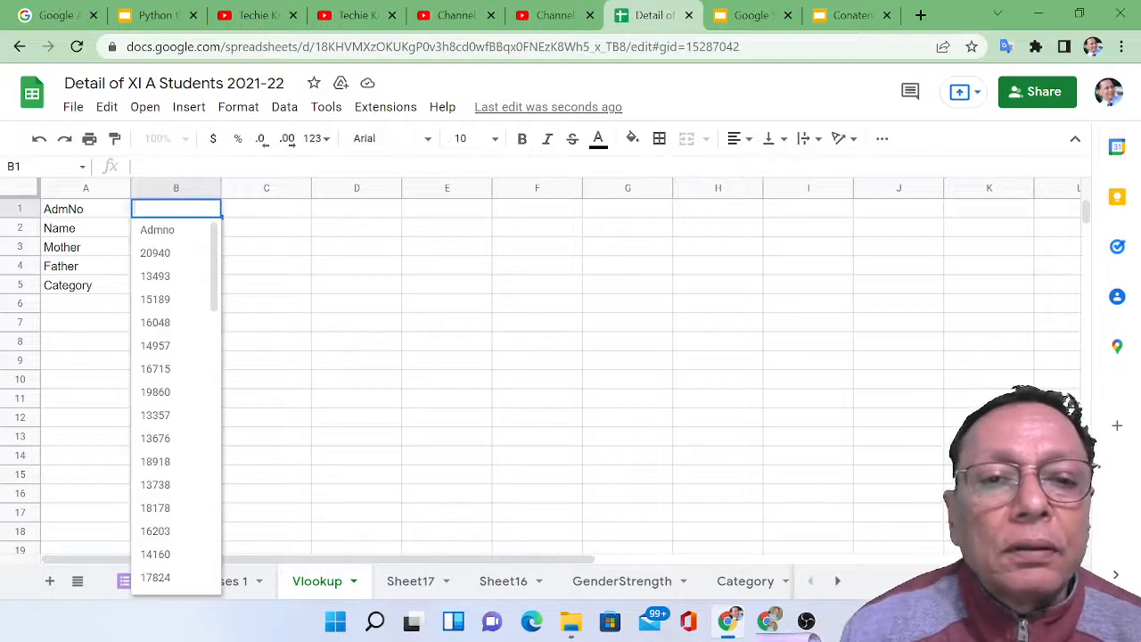
{"action": "left_click", "coordinate": [167, 257]}
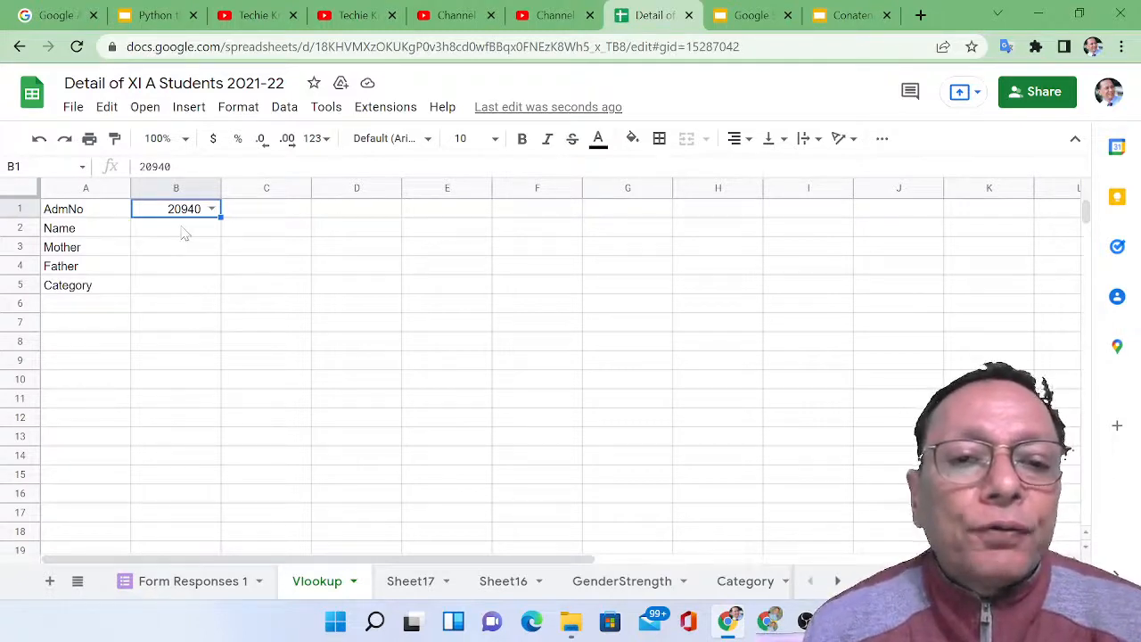
Begin a VLOOKUP formula in cell B2 beside Name, using the admission number cell B1 as the search key.
{"action": "left_click", "coordinate": [184, 233]}
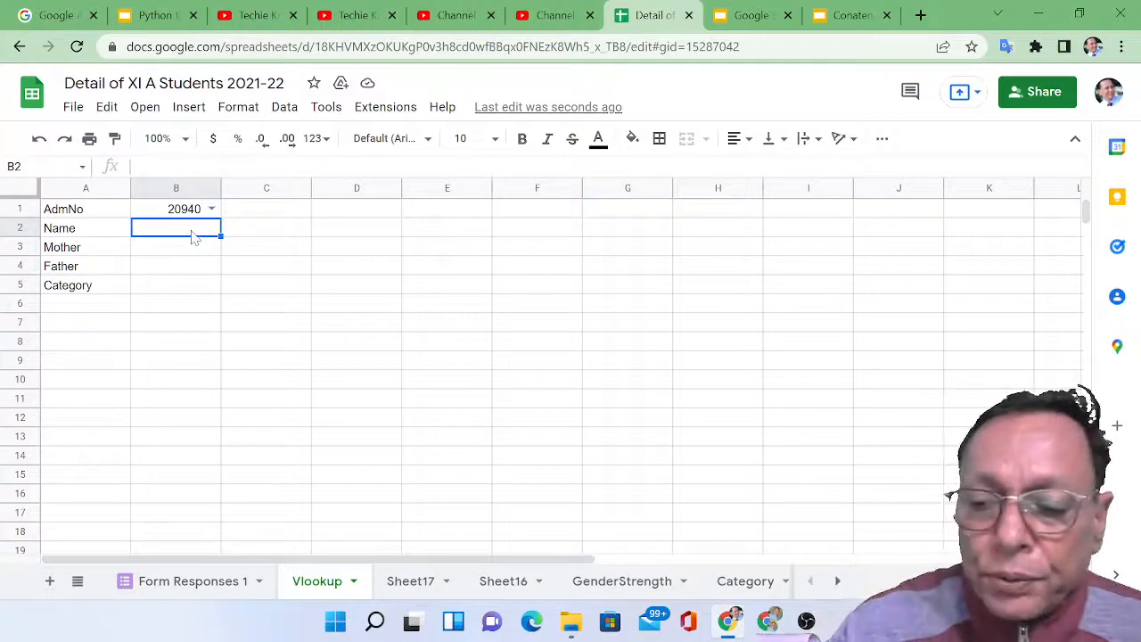
{"action": "type", "text": "=v"}
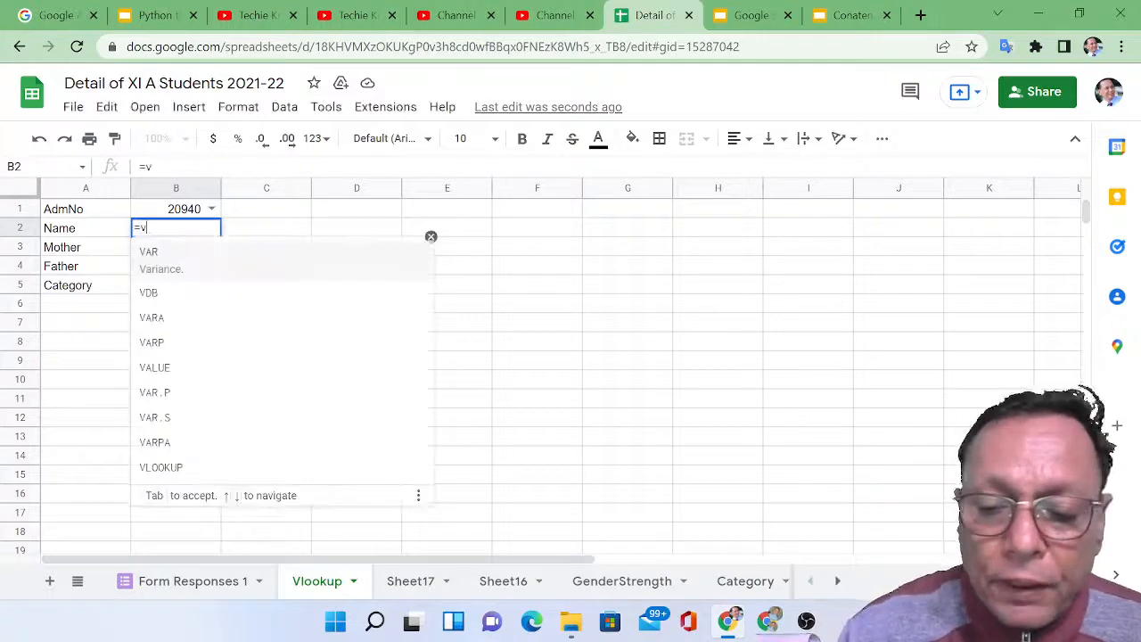
{"action": "type", "text": "lookup"}
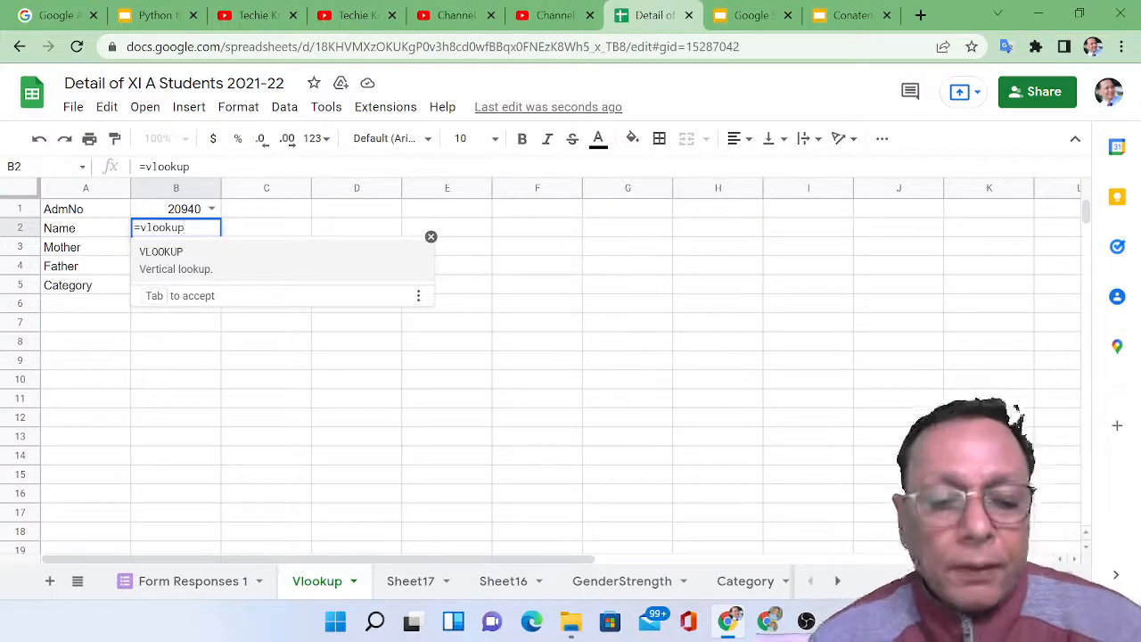
{"action": "type", "text": "("}
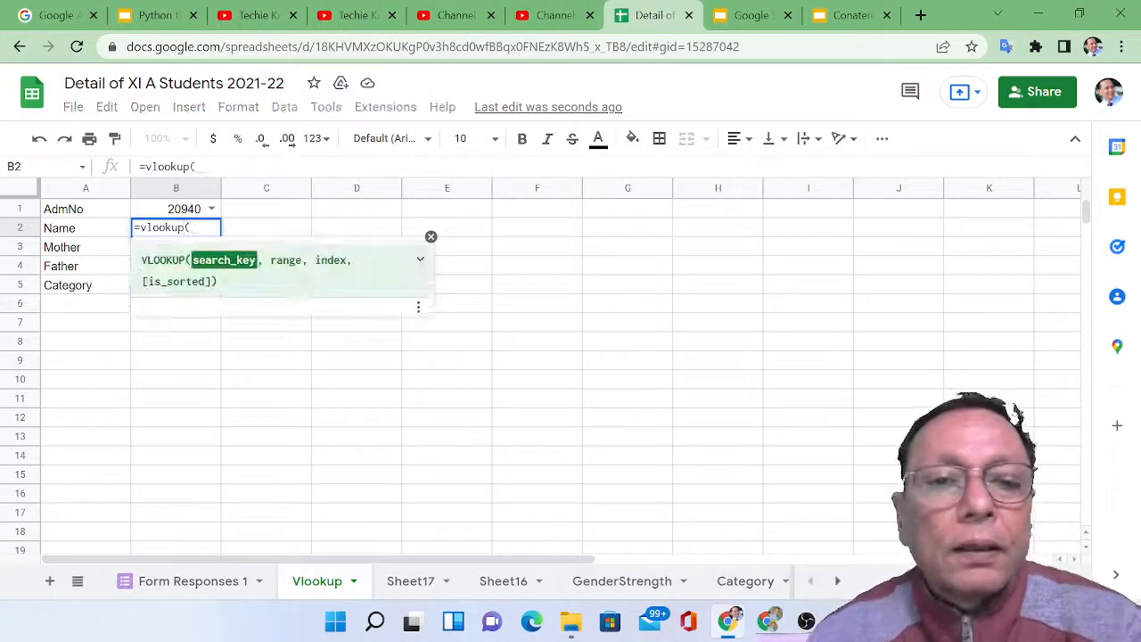
{"action": "left_click", "coordinate": [179, 213]}
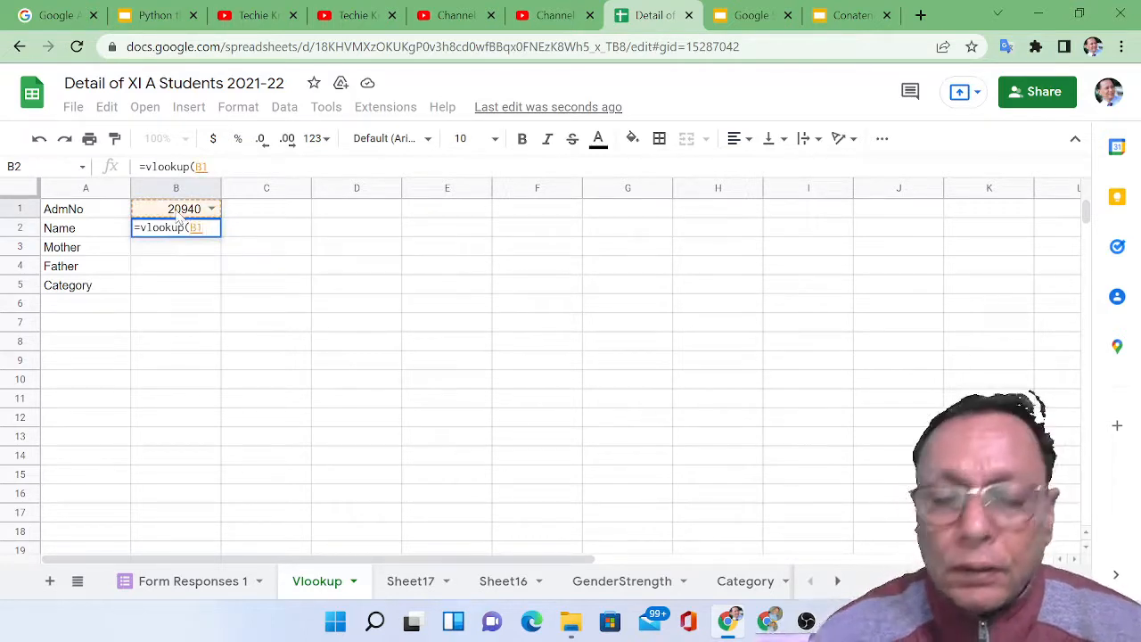
{"action": "type", "text": ","}
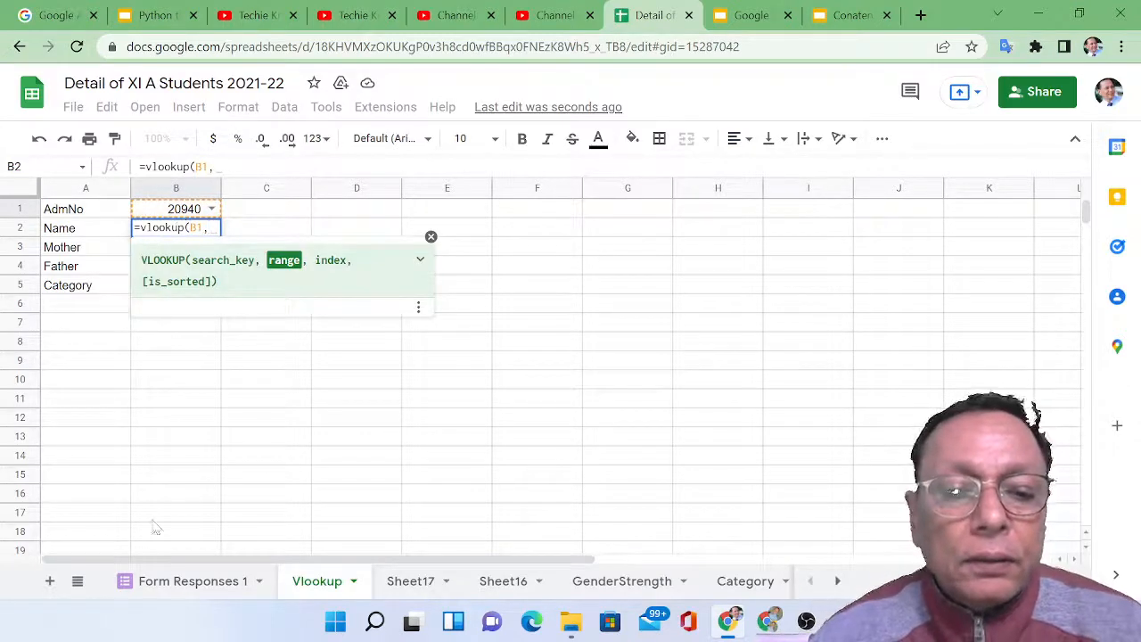
Set the lookup range to 'Form Responses 1'!C2:L63, spanning the Admno through Category columns down to the last student row.
{"action": "left_click", "coordinate": [198, 585]}
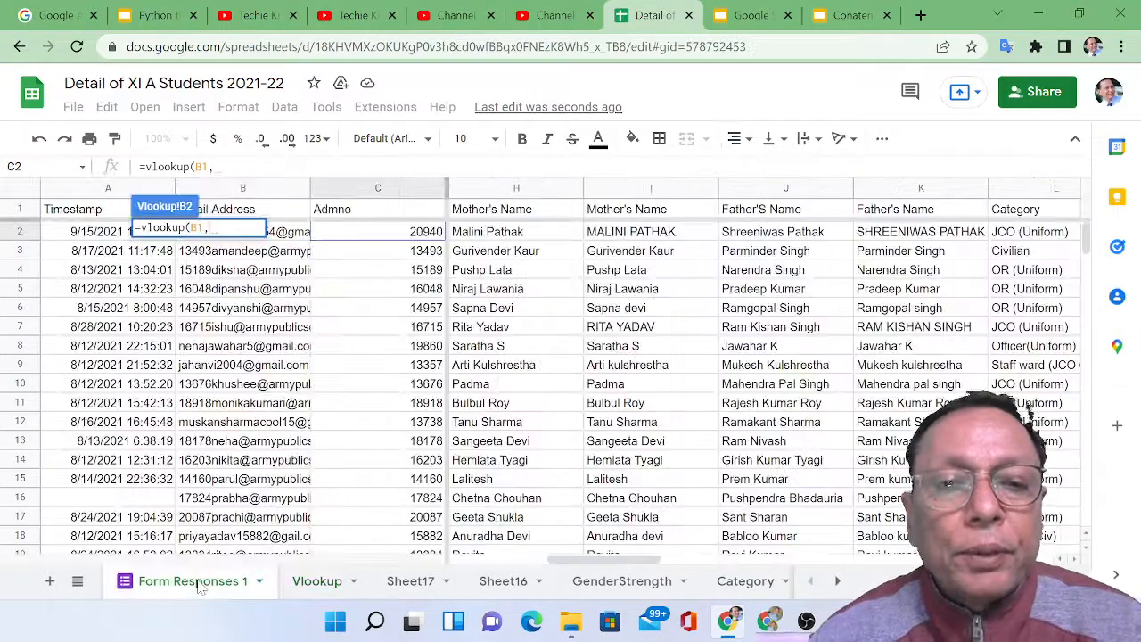
{"action": "left_click", "coordinate": [374, 236]}
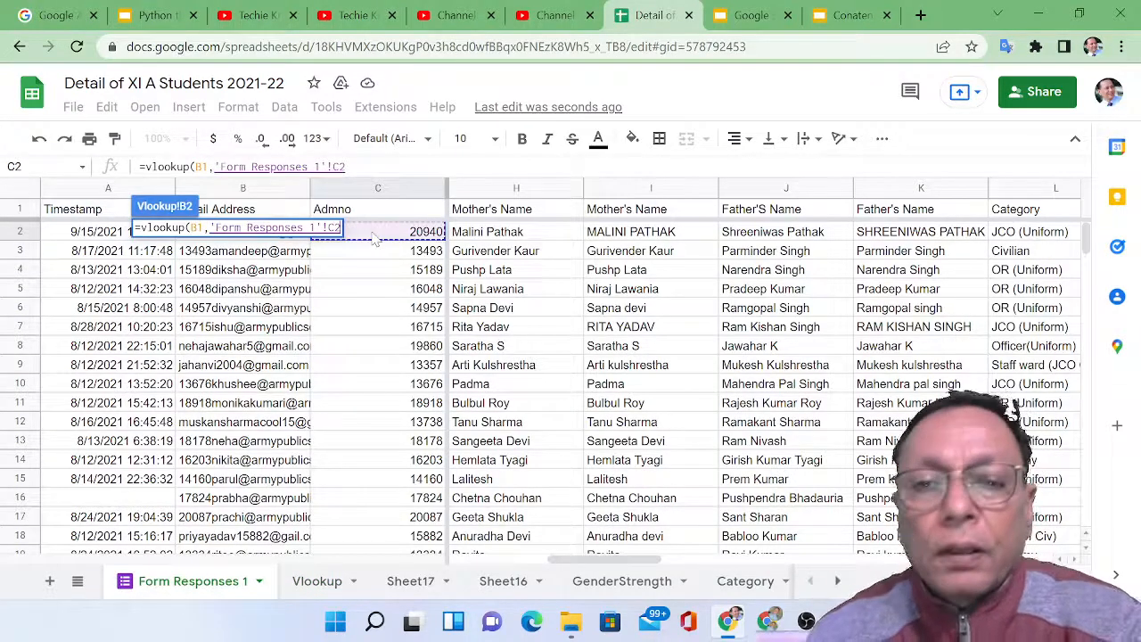
{"action": "key", "text": "shift+Right"}
{"action": "key", "text": "shift+Right"}
{"action": "key", "text": "shift+Right"}
{"action": "key", "text": "shift+Right"}
{"action": "key", "text": "shift+Right"}
{"action": "key", "text": "shift+Right"}
{"action": "key", "text": "shift+Right"}
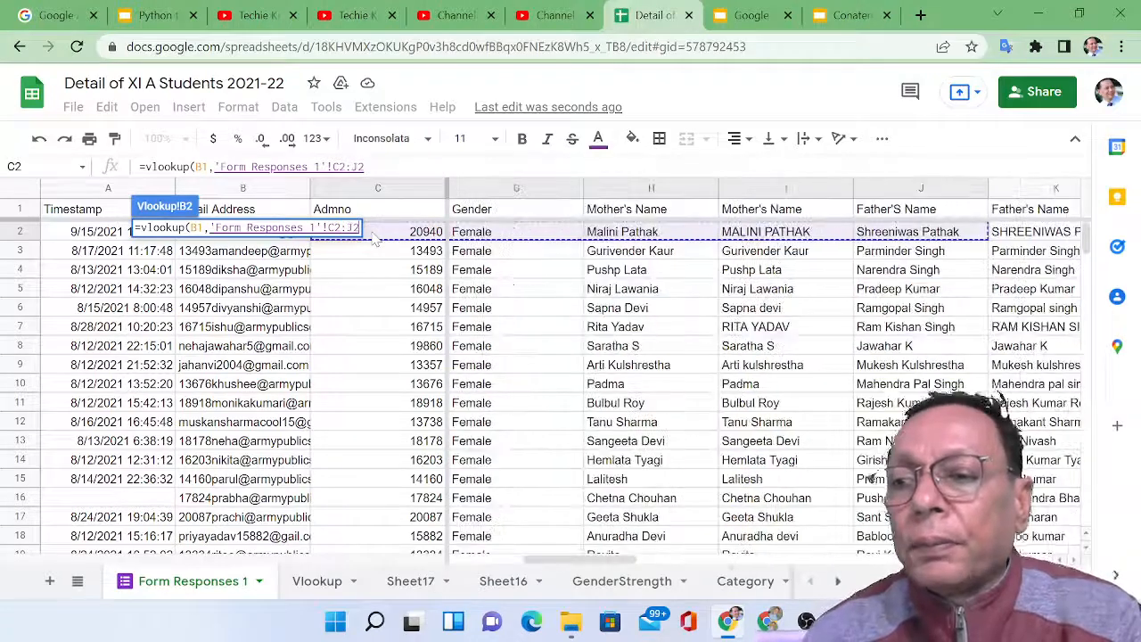
{"action": "key", "text": "shift+Right"}
{"action": "key", "text": "shift+Right"}
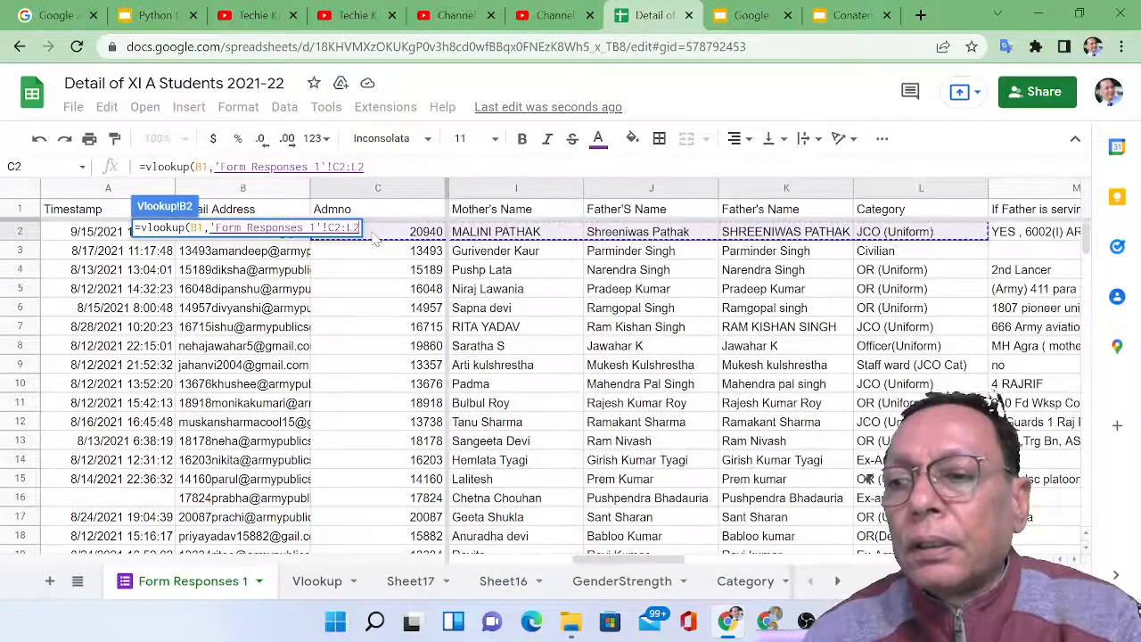
{"action": "key", "text": "shift+Down"}
{"action": "key", "text": "shift+Down"}
{"action": "key", "text": "shift+Down"}
{"action": "key", "text": "shift+Down"}
{"action": "key", "text": "shift+Down"}
{"action": "key", "text": "shift+Down"}
{"action": "key", "text": "shift+Down"}
{"action": "key", "text": "shift+Down"}
{"action": "key", "text": "shift+Down"}
{"action": "key", "text": "shift+Down"}
{"action": "key", "text": "shift+Down"}
{"action": "key", "text": "shift+Down"}
{"action": "key", "text": "shift+Down"}
{"action": "key", "text": "shift+Down"}
{"action": "key", "text": "shift+Down"}
{"action": "key", "text": "shift+Down"}
{"action": "key", "text": "shift+Down"}
{"action": "key", "text": "shift+Down"}
{"action": "key", "text": "shift+Down"}
{"action": "key", "text": "shift+Down"}
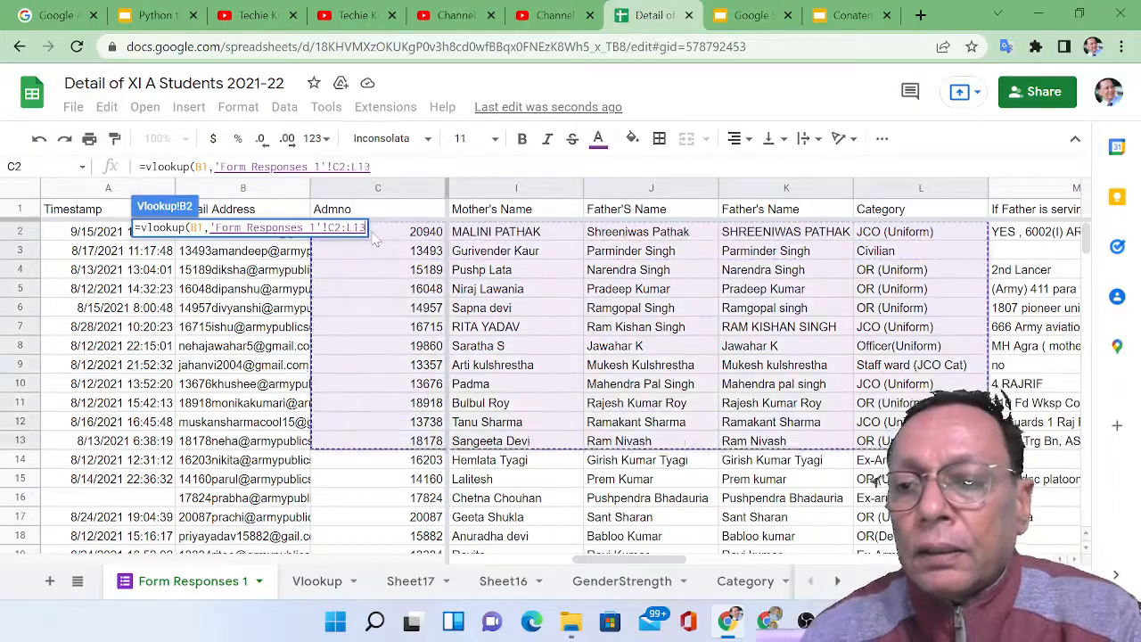
{"action": "key", "text": "shift+Down"}
{"action": "key", "text": "shift+Down"}
{"action": "key", "text": "shift+Down"}
{"action": "key", "text": "shift+Down"}
{"action": "key", "text": "shift+Down"}
{"action": "key", "text": "shift+Down"}
{"action": "key", "text": "shift+Down"}
{"action": "key", "text": "shift+Down"}
{"action": "key", "text": "shift+Down"}
{"action": "key", "text": "shift+Down"}
{"action": "key", "text": "shift+Down"}
{"action": "key", "text": "shift+Down"}
{"action": "key", "text": "shift+Down"}
{"action": "key", "text": "shift+Down"}
{"action": "key", "text": "shift+Down"}
{"action": "key", "text": "shift+Down"}
{"action": "key", "text": "shift+Down"}
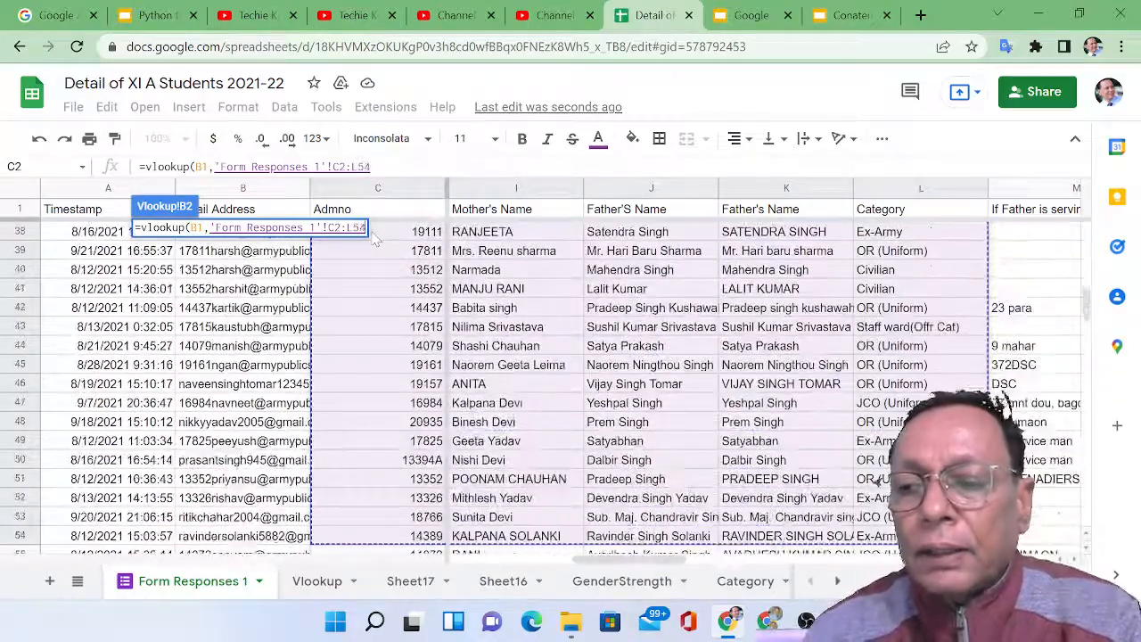
{"action": "key", "text": "shift+Down"}
{"action": "key", "text": "shift+Down"}
{"action": "key", "text": "shift+Down"}
{"action": "key", "text": "shift+Down"}
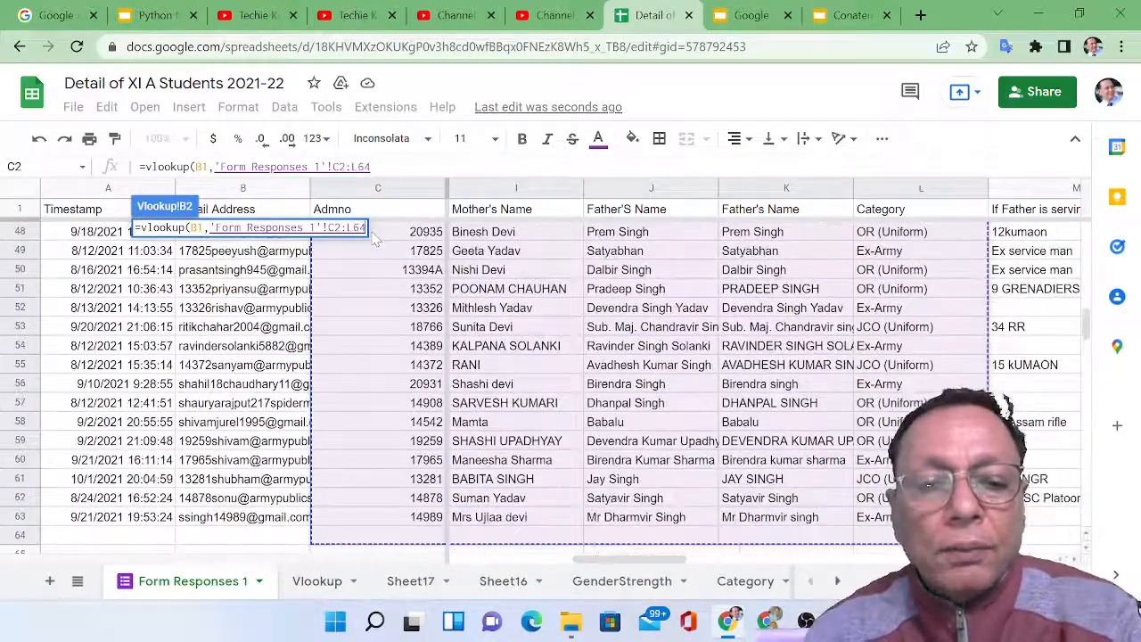
{"action": "key", "text": "shift+Up"}
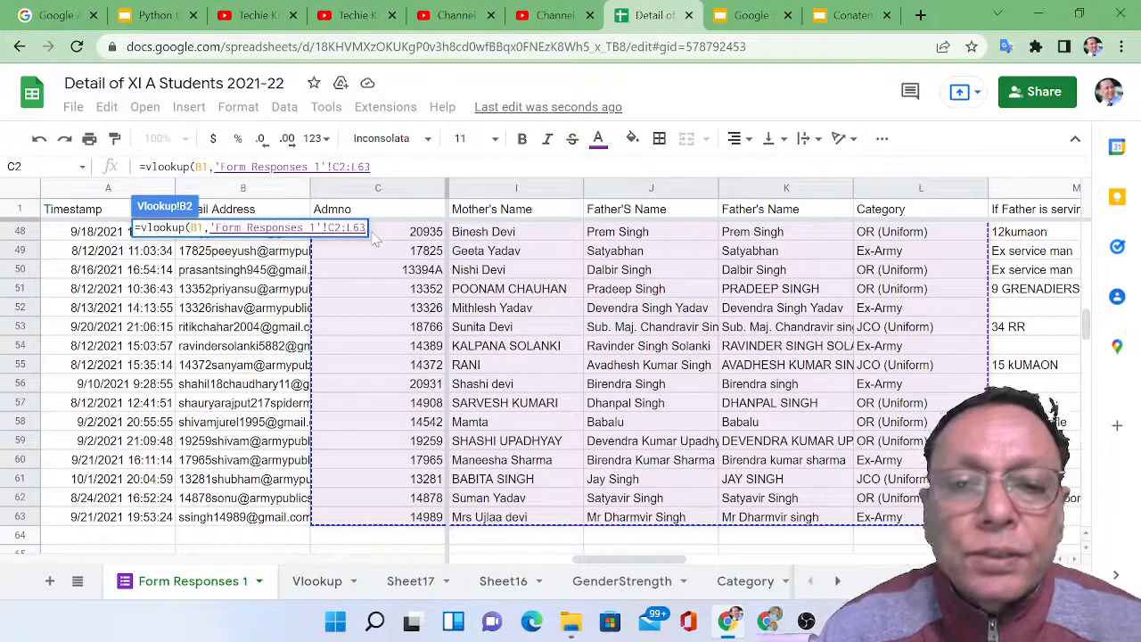
Complete the VLOOKUP in B2 with column index 3 for the Name column and 0 for an exact match.
{"action": "type", "text": ","}
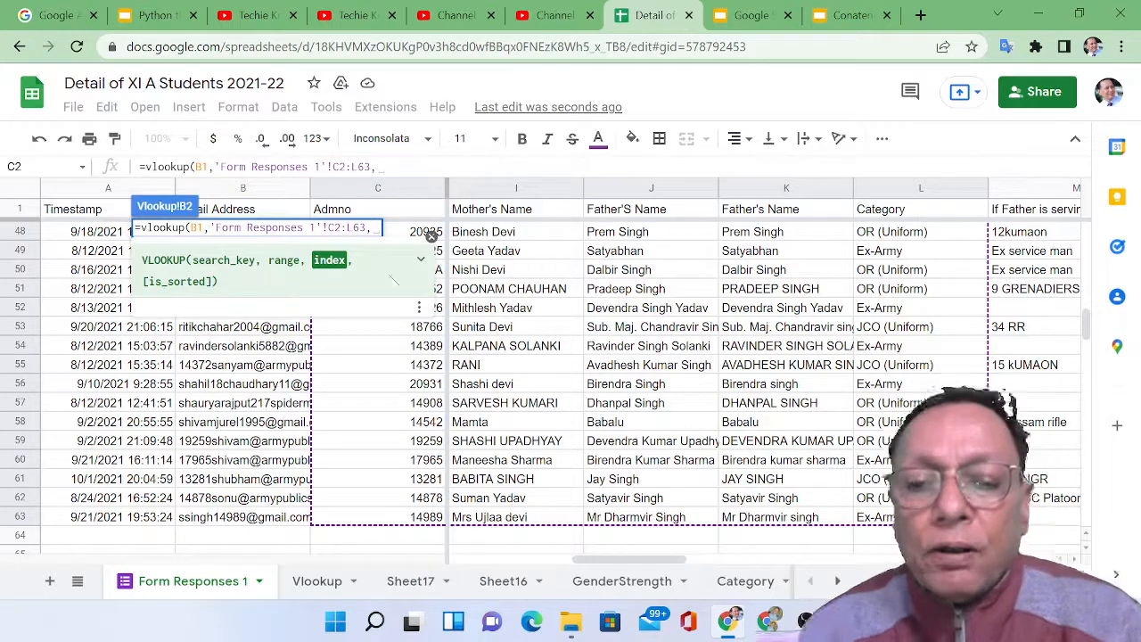
{"action": "left_click_drag", "start_coordinate": [622, 564], "coordinate": [526, 567]}
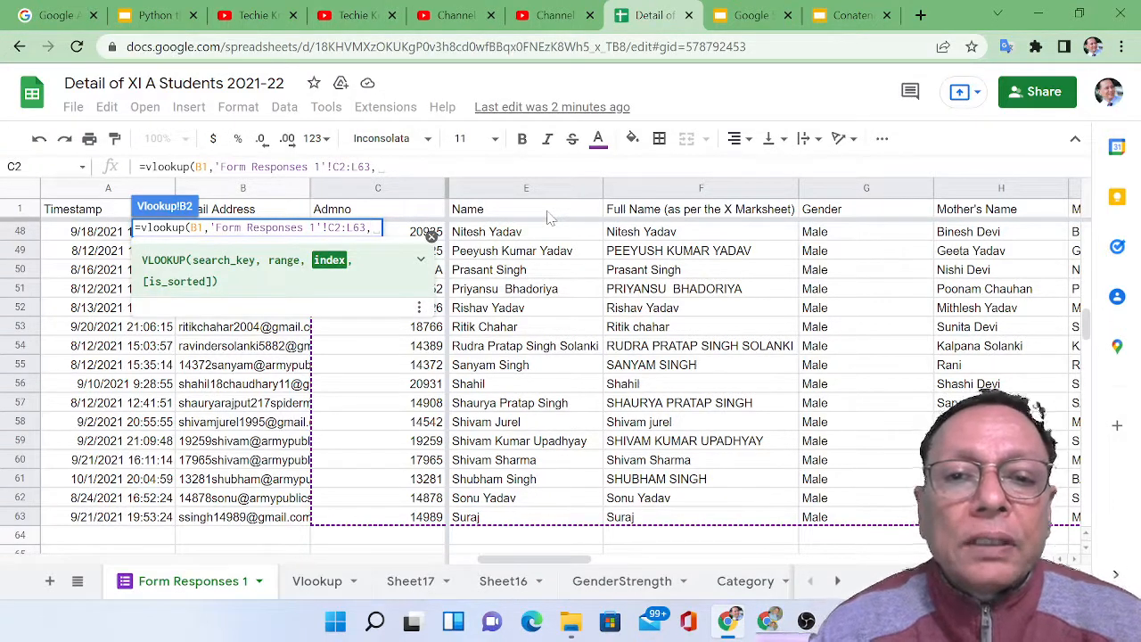
{"action": "type", "text": "5"}
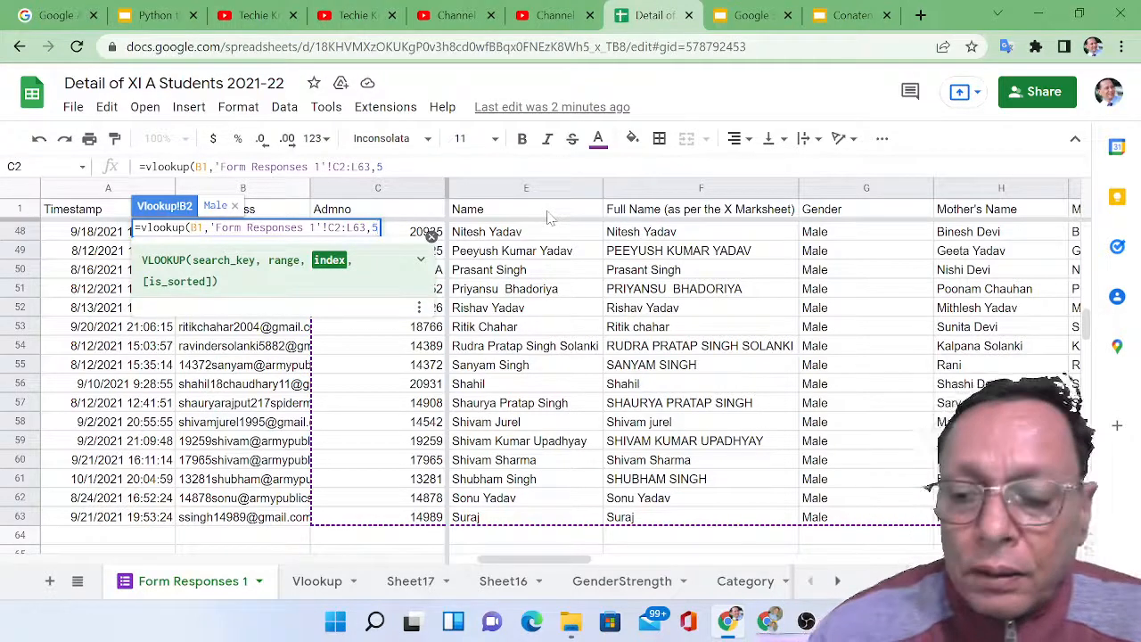
{"action": "key", "text": "BackSpace"}
{"action": "type", "text": "3"}
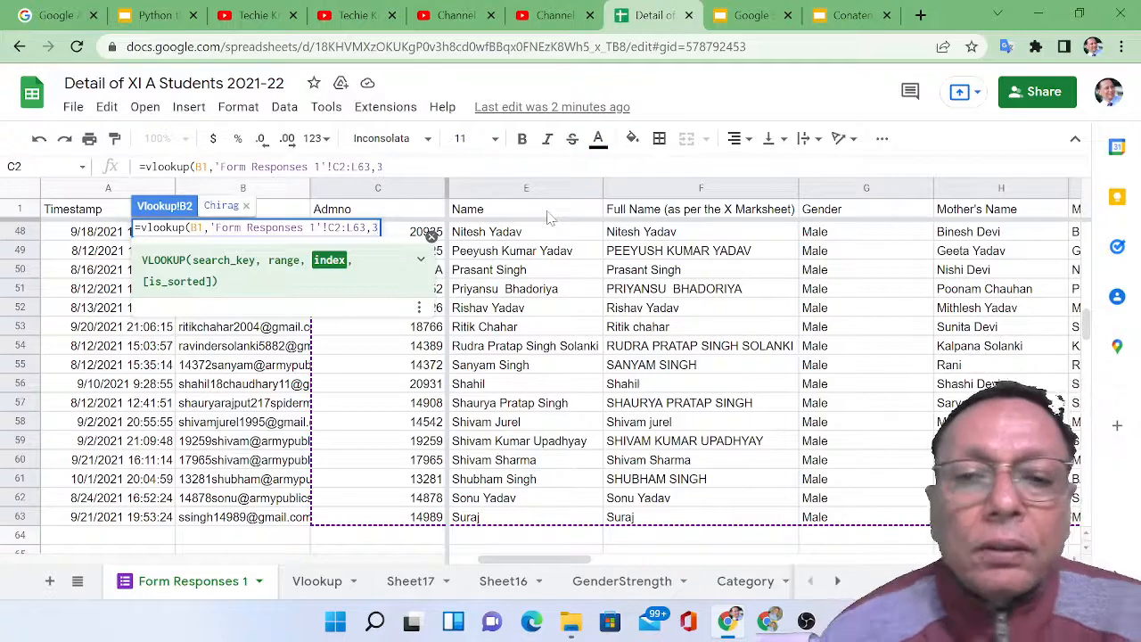
{"action": "type", "text": ","}
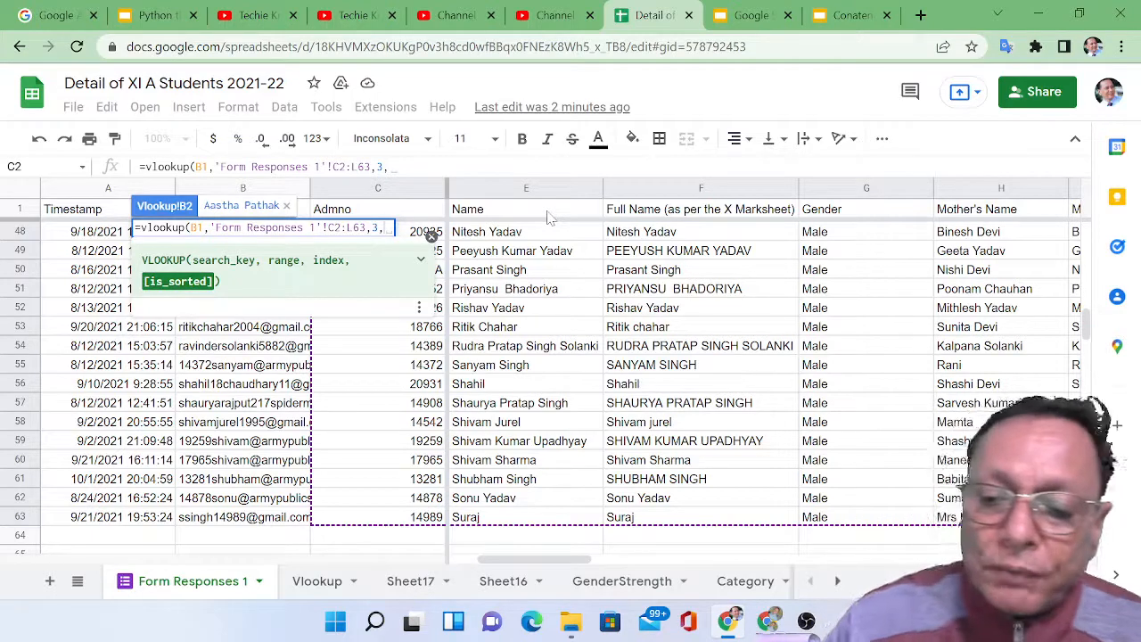
{"action": "type", "text": "0"}
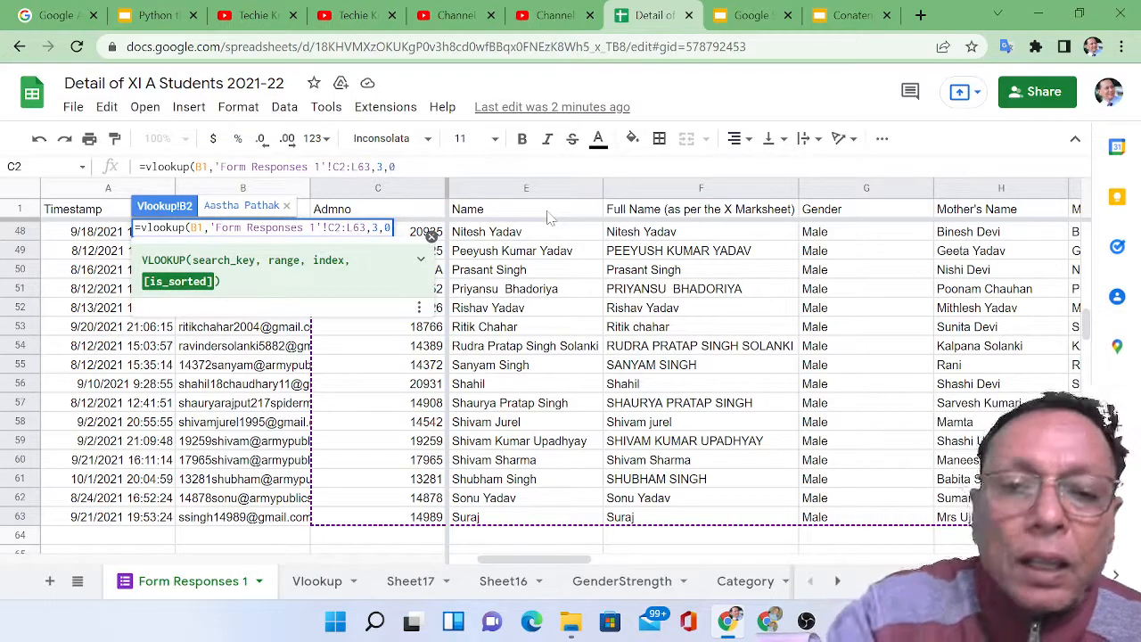
{"action": "type", "text": ")"}
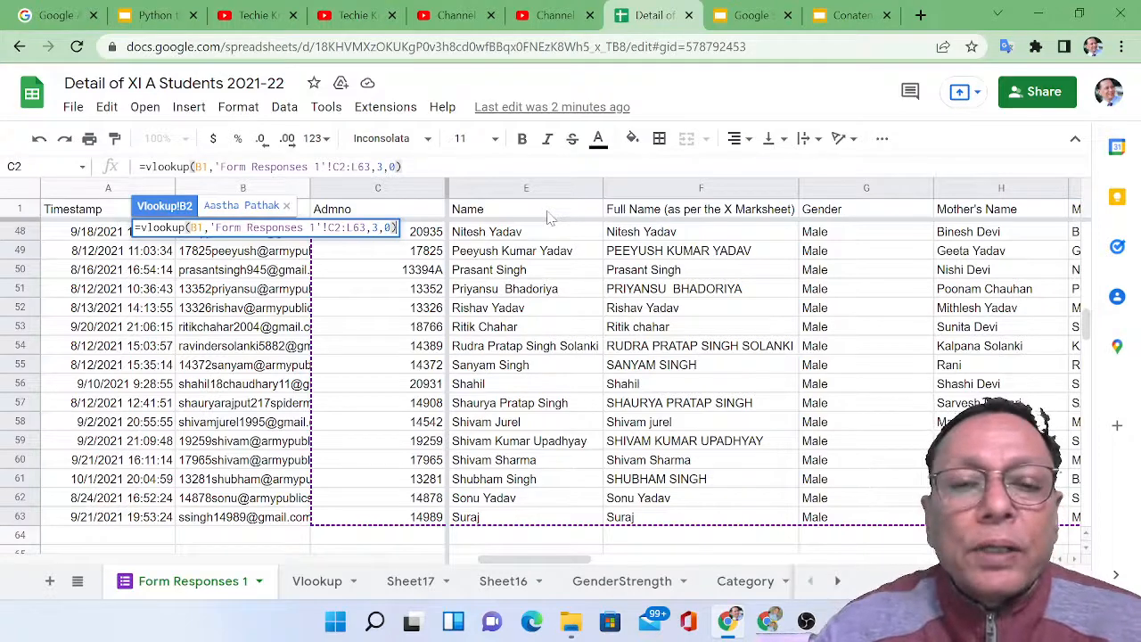
{"action": "key", "text": "Return"}
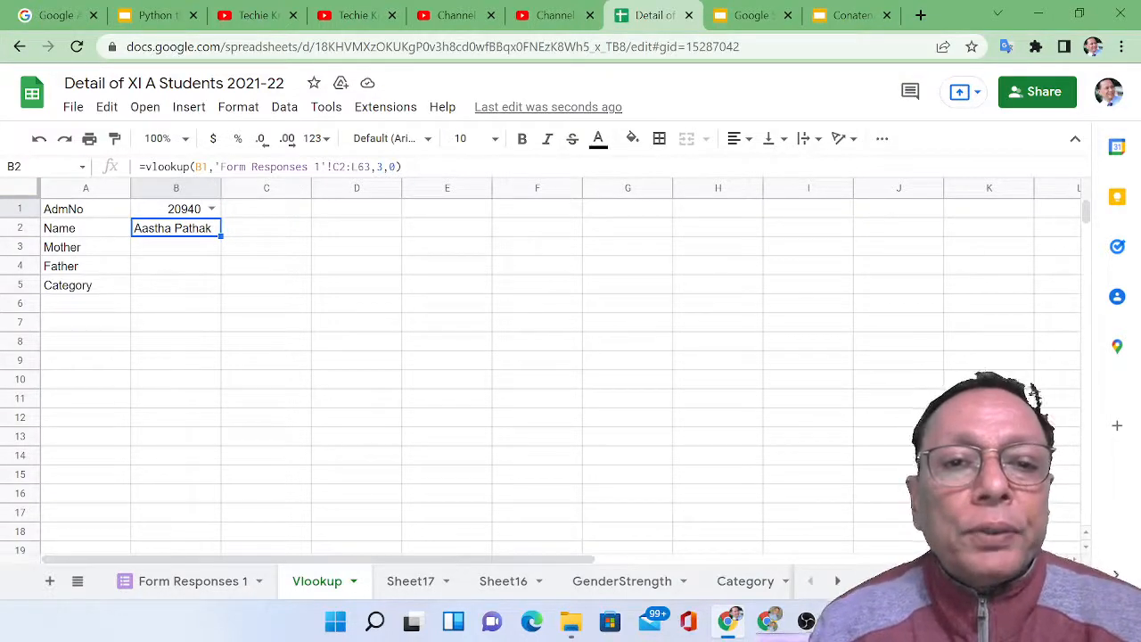
Change the search key in the B2 formula to the absolute reference $B$1.
{"action": "left_click", "coordinate": [194, 167]}
{"action": "type", "text": "$B"}
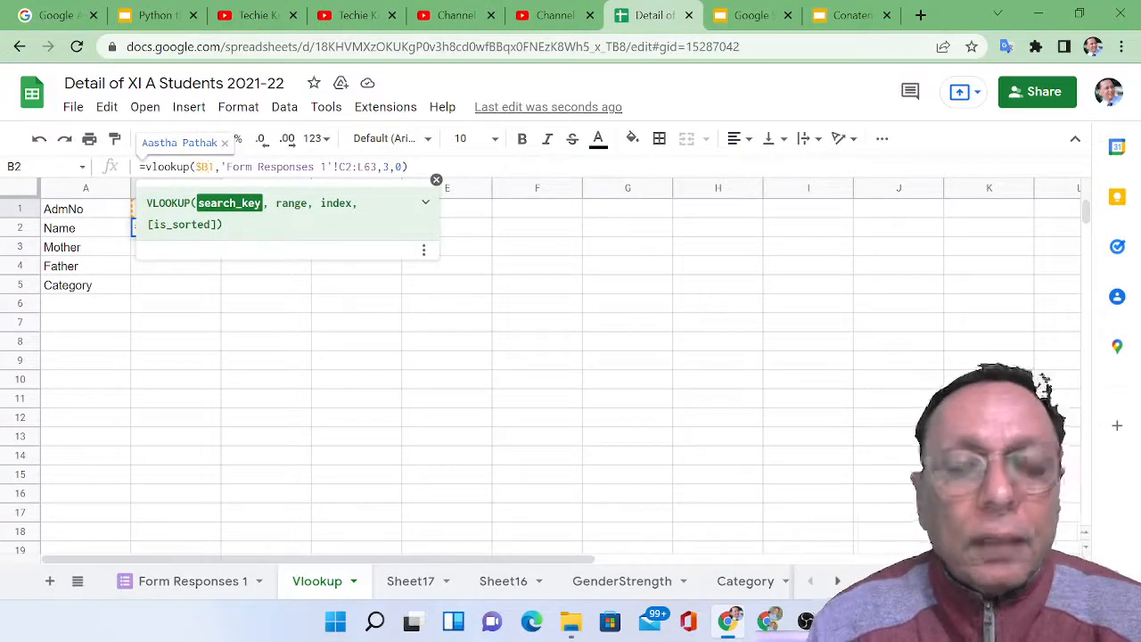
{"action": "type", "text": "$"}
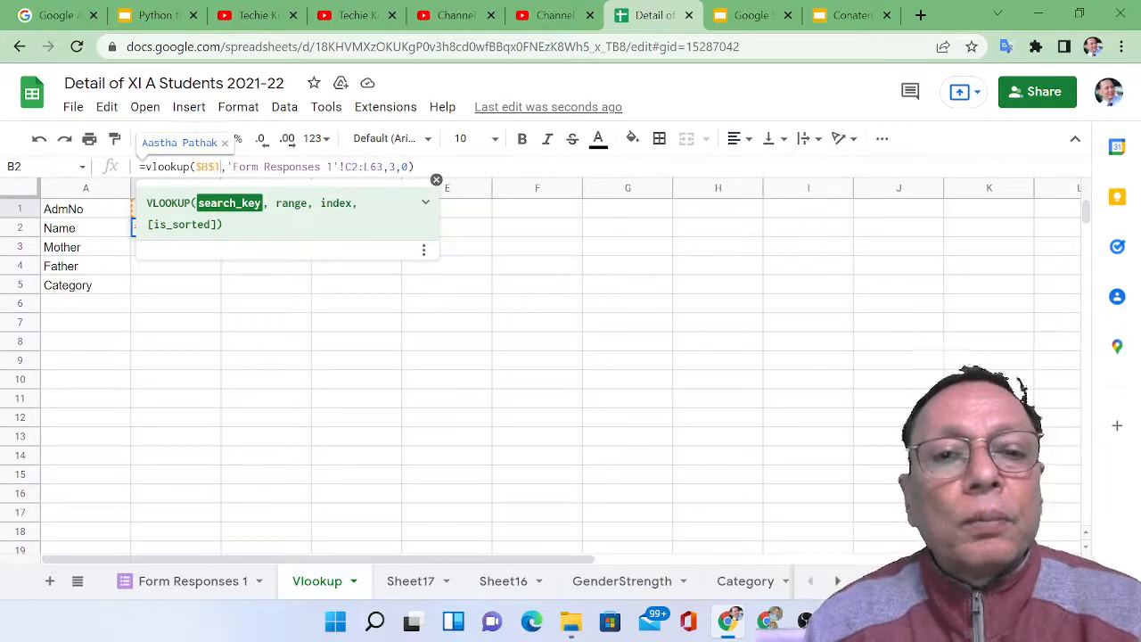
Make the lookup range in the B2 formula absolute as $C$2:$L$63 and commit the formula.
{"action": "key", "text": "Right"}
{"action": "key", "text": "Right"}
{"action": "key", "text": "Right"}
{"action": "key", "text": "Right"}
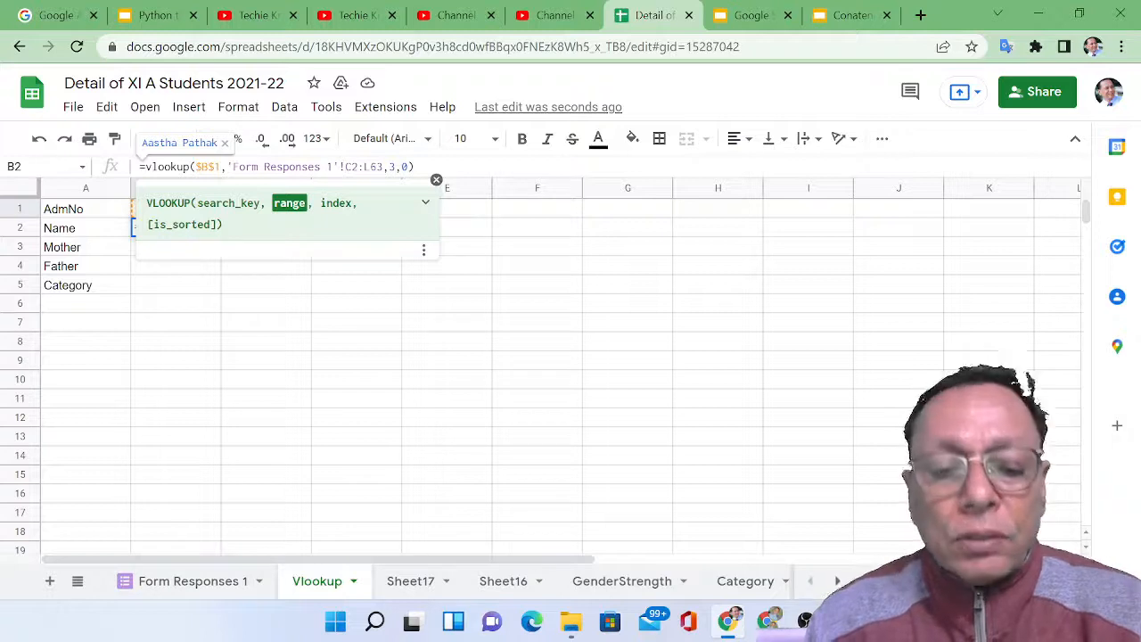
{"action": "type", "text": "$C"}
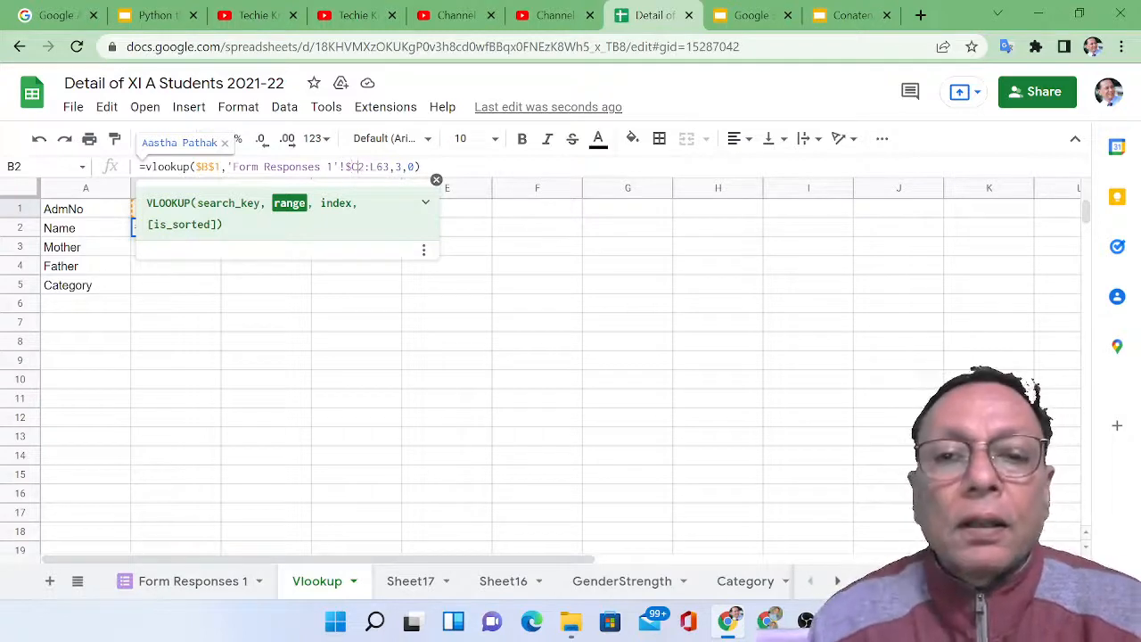
{"action": "type", "text": "$2:"}
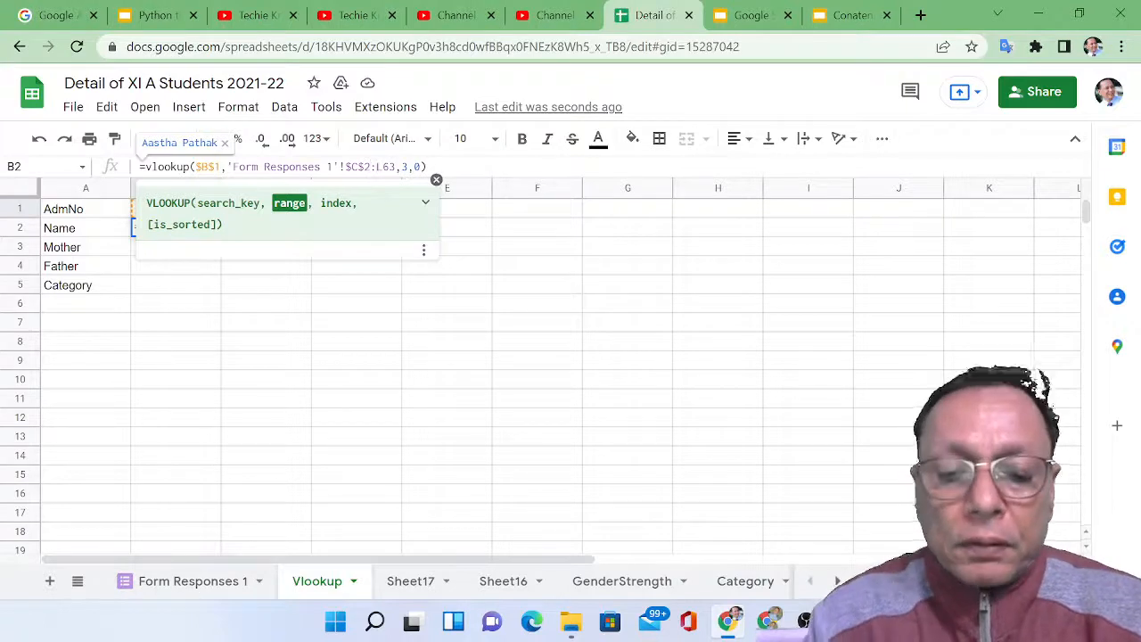
{"action": "type", "text": "$"}
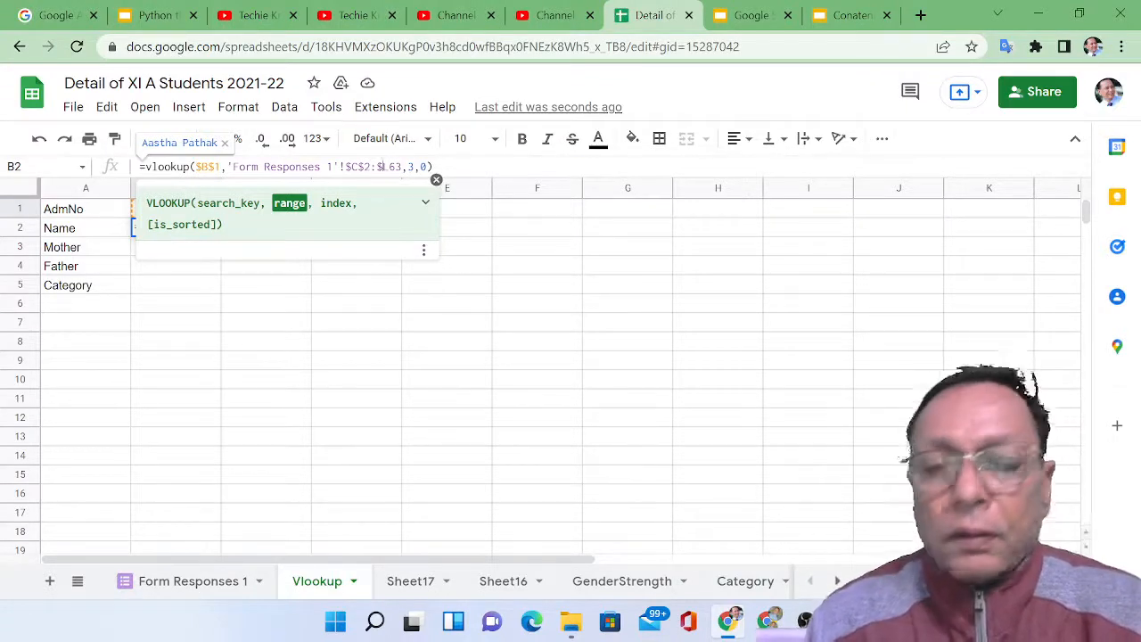
{"action": "left_click", "coordinate": [390, 167]}
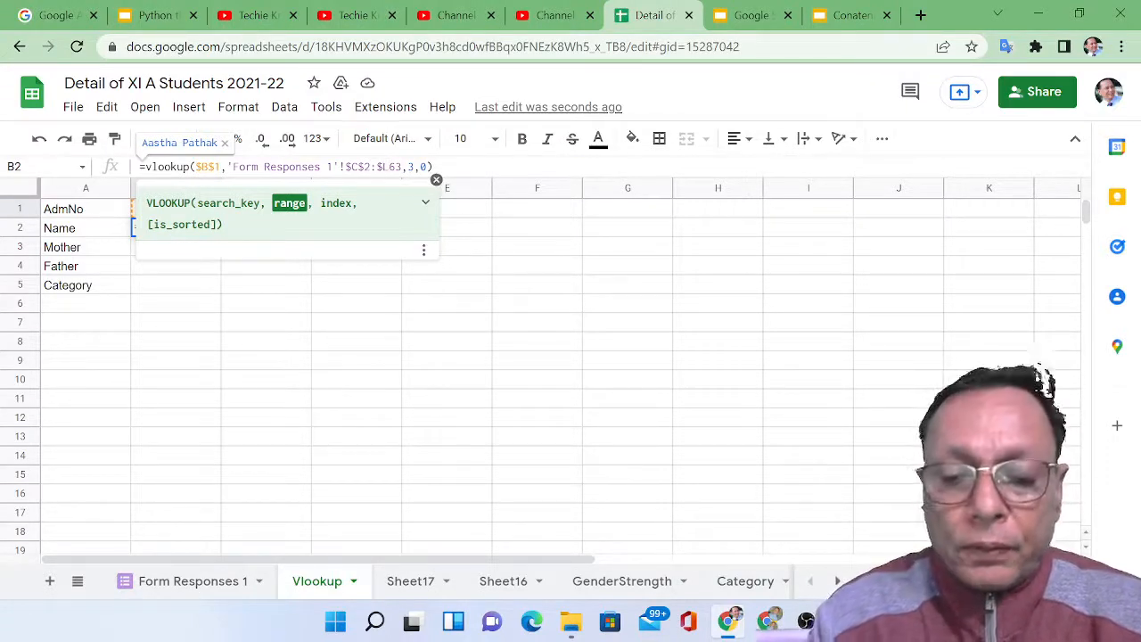
{"action": "type", "text": "$"}
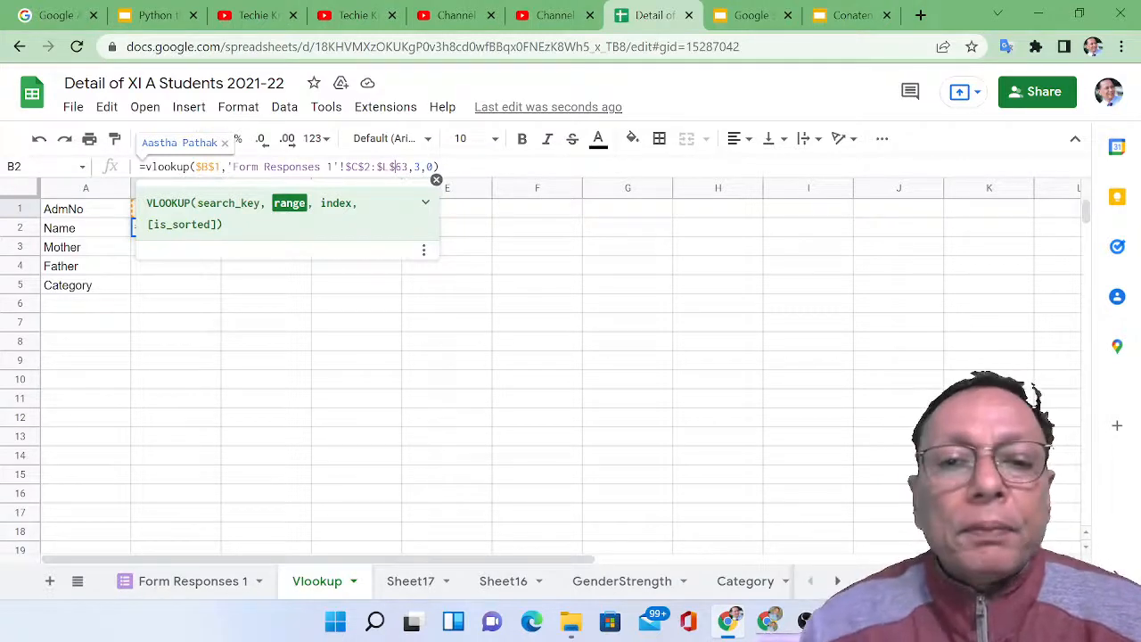
{"action": "key", "text": "Return"}
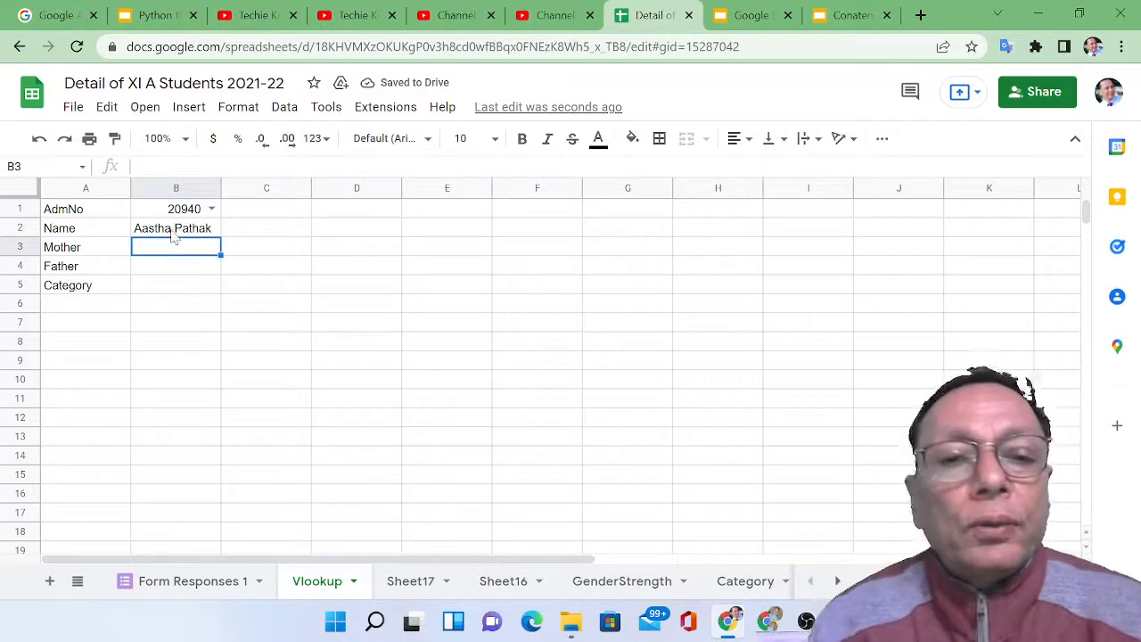
Copy the VLOOKUP formula from cell B2 into cell B3 beside Mother.
{"action": "left_click", "coordinate": [174, 231]}
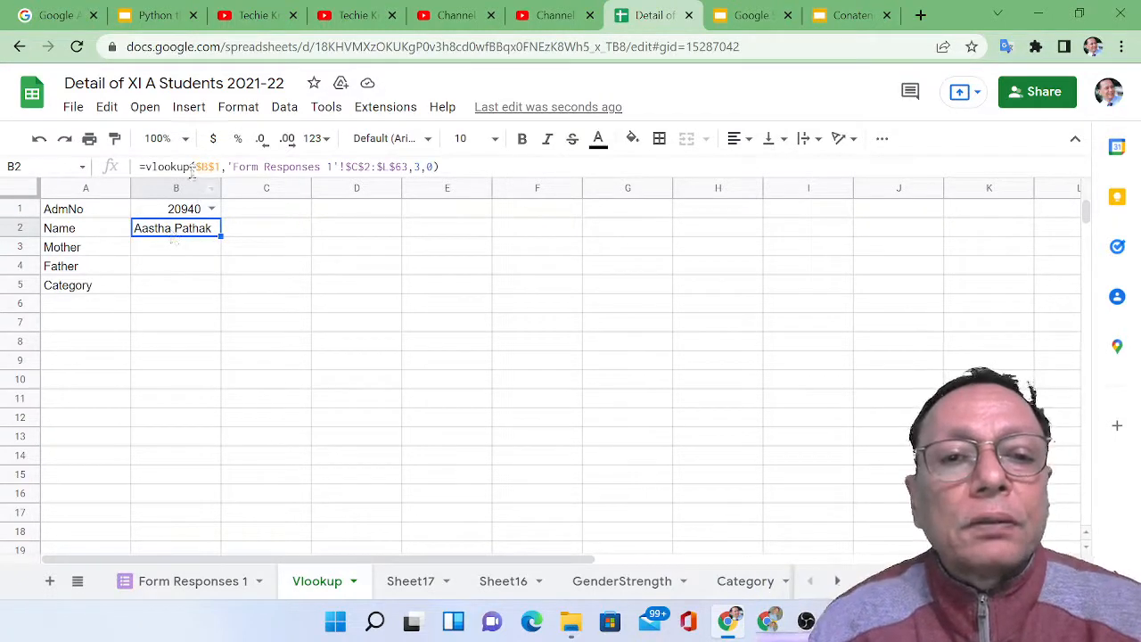
{"action": "key", "text": "ctrl+c"}
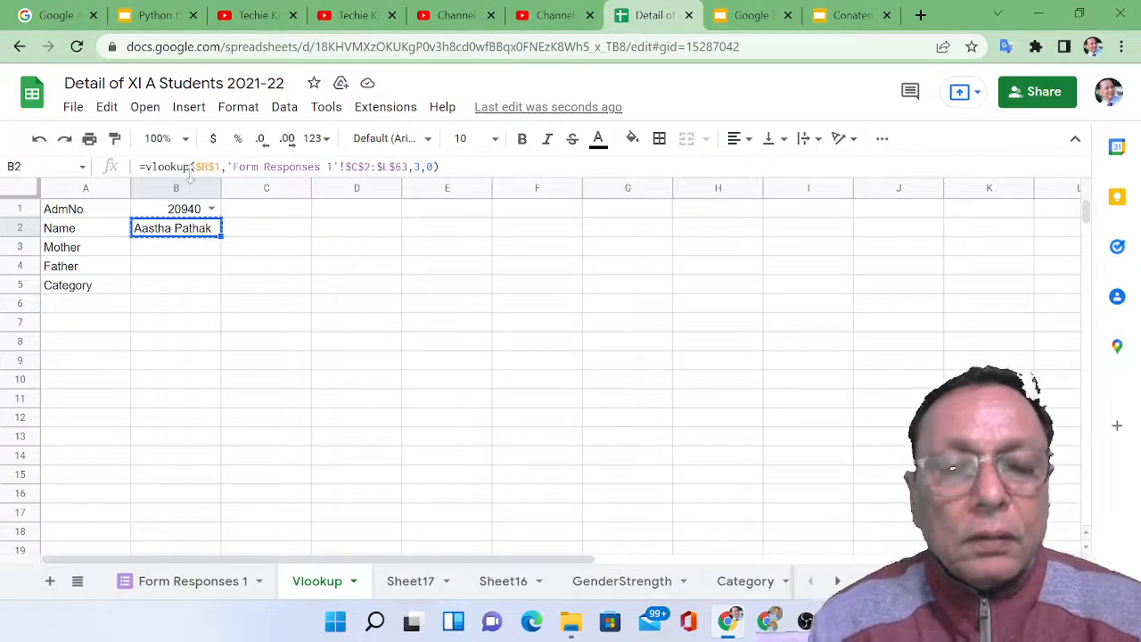
{"action": "left_click", "coordinate": [176, 250]}
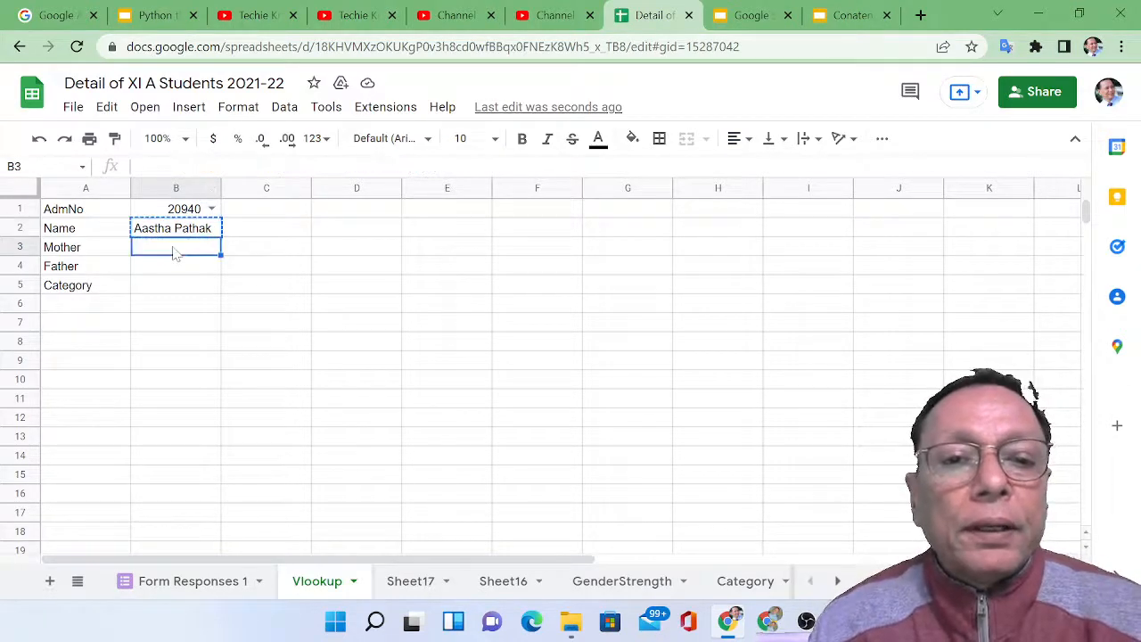
{"action": "key", "text": "ctrl+v"}
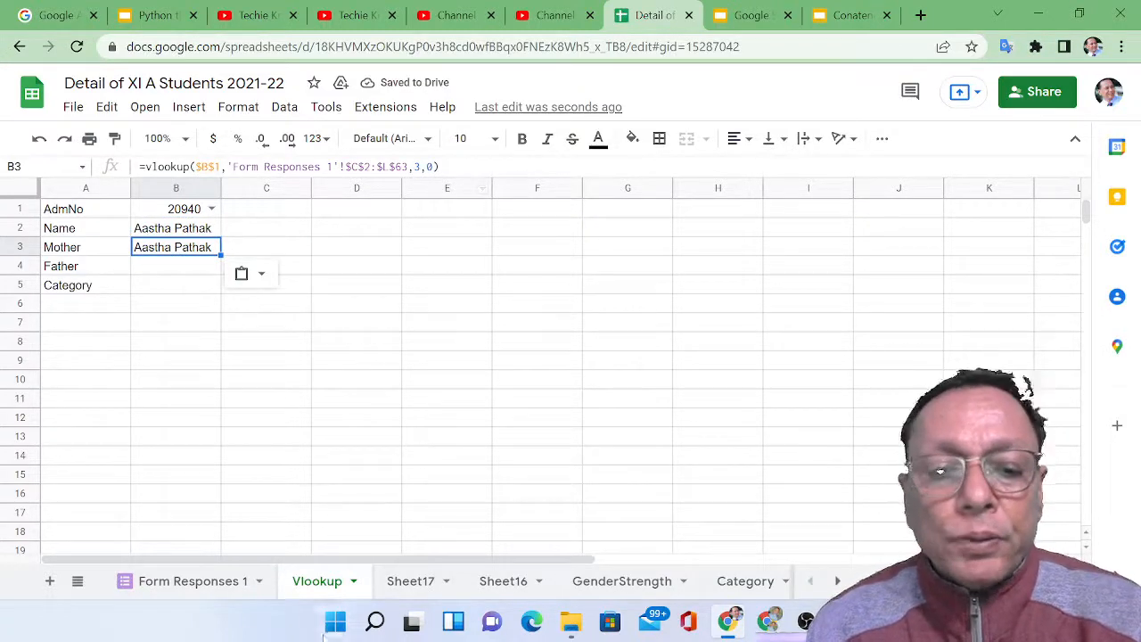
Check the Mother's Name column in Form Responses 1 and set the column index of the B3 VLOOKUP to 6.
{"action": "left_click", "coordinate": [219, 591]}
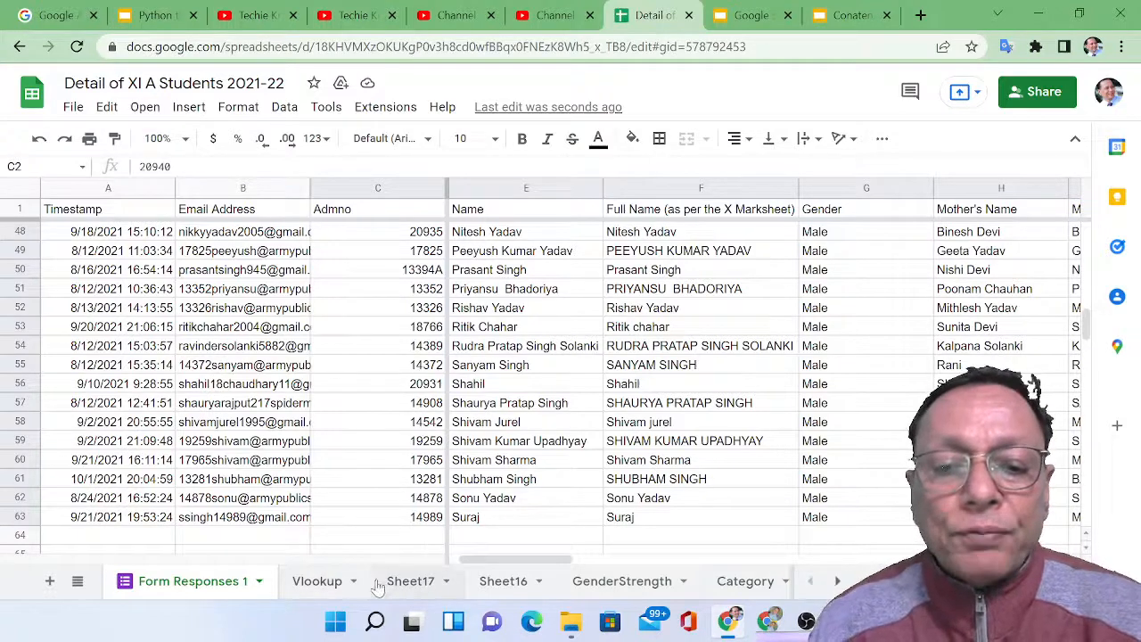
{"action": "left_click", "coordinate": [328, 583]}
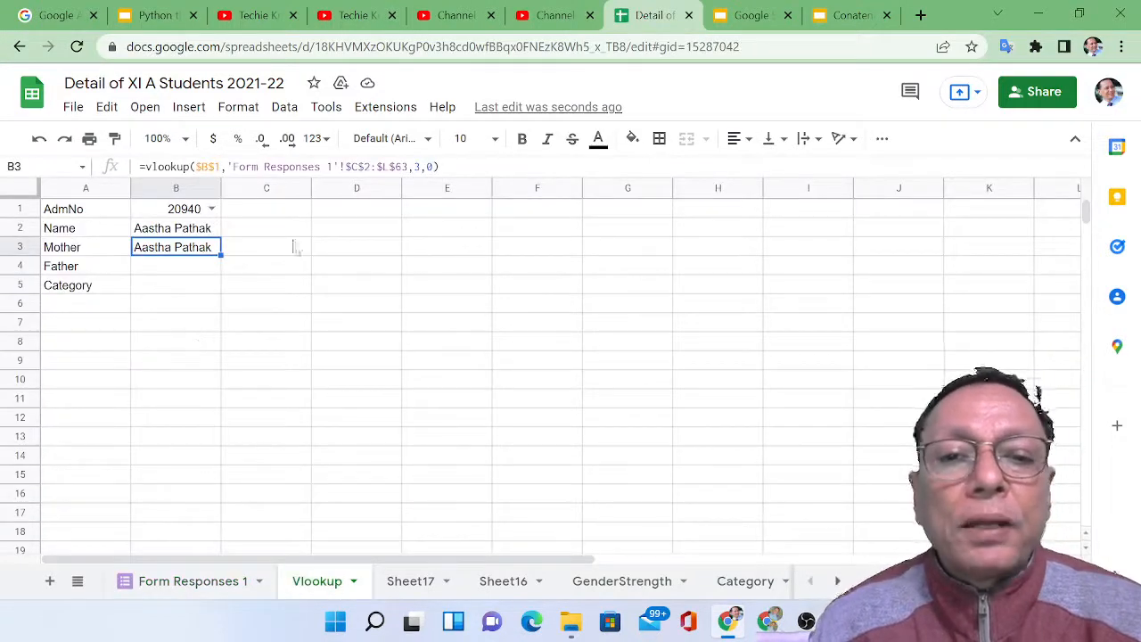
{"action": "double_click", "coordinate": [415, 166]}
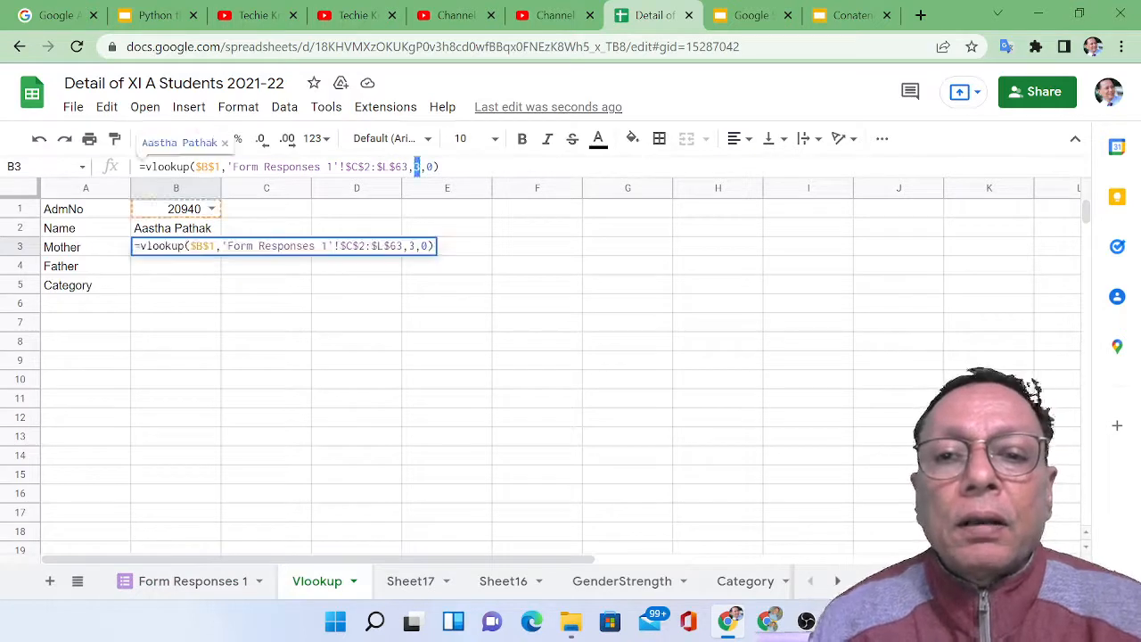
{"action": "type", "text": "6"}
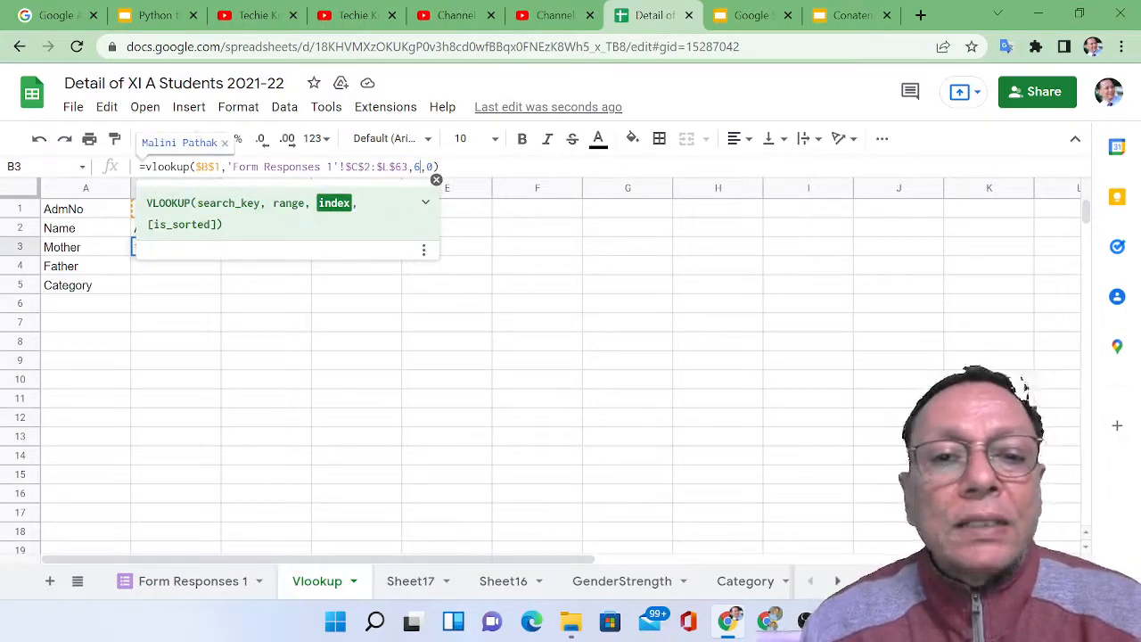
{"action": "key", "text": "Return"}
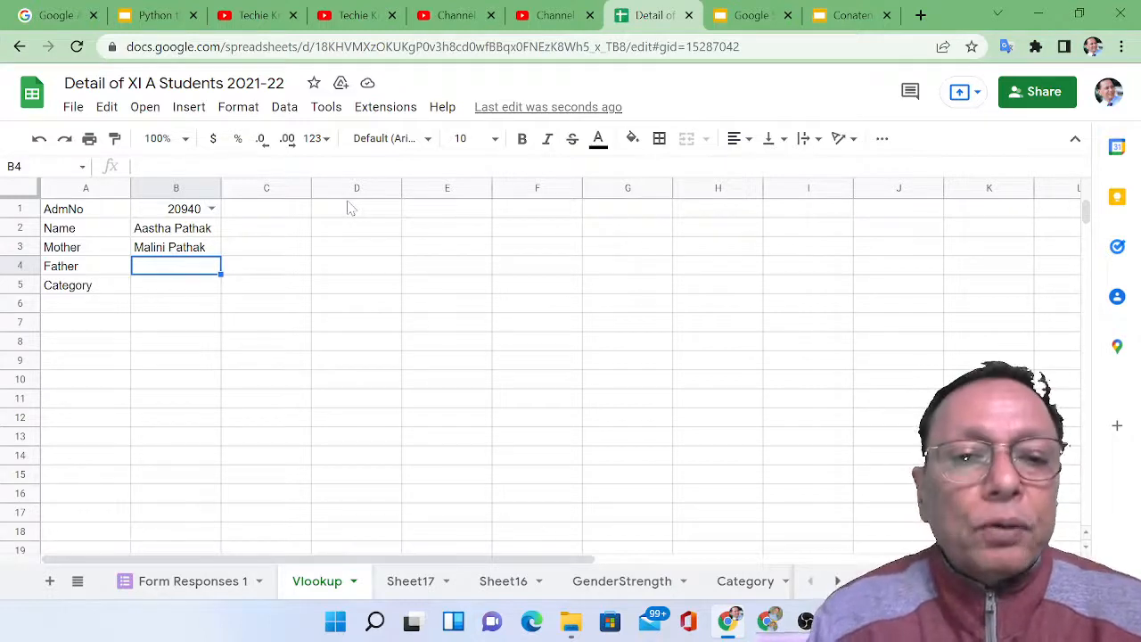
Copy the VLOOKUP formula into B4 beside Father and find the Father's Name column's position from Admno in Form Responses 1.
{"action": "key", "text": "ctrl+v"}
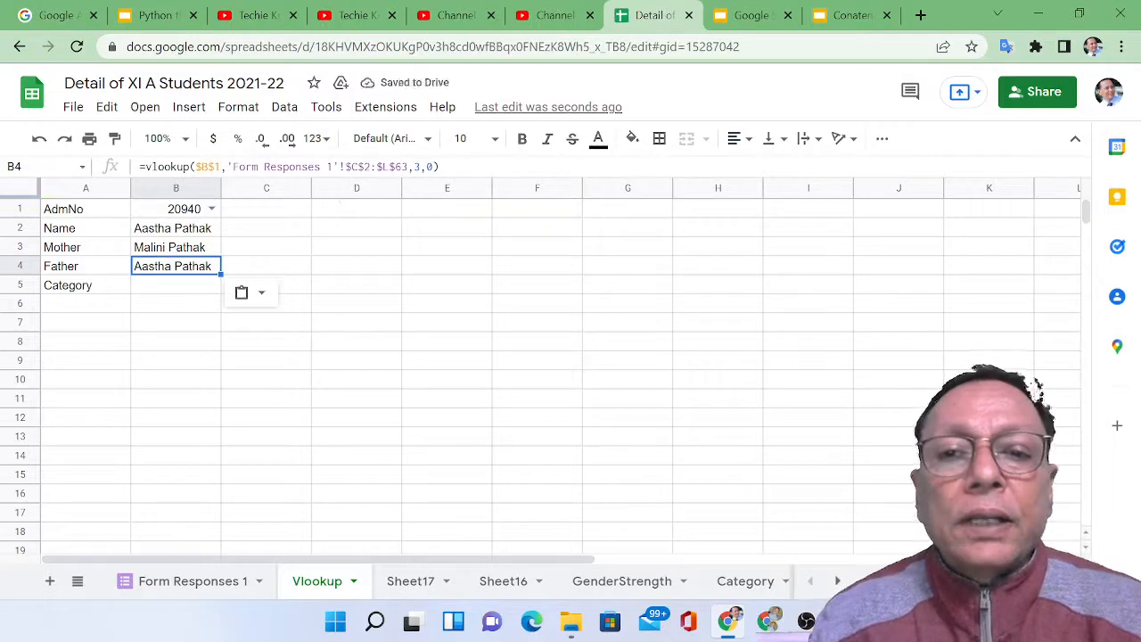
{"action": "left_click_drag", "start_coordinate": [413, 167], "coordinate": [421, 167]}
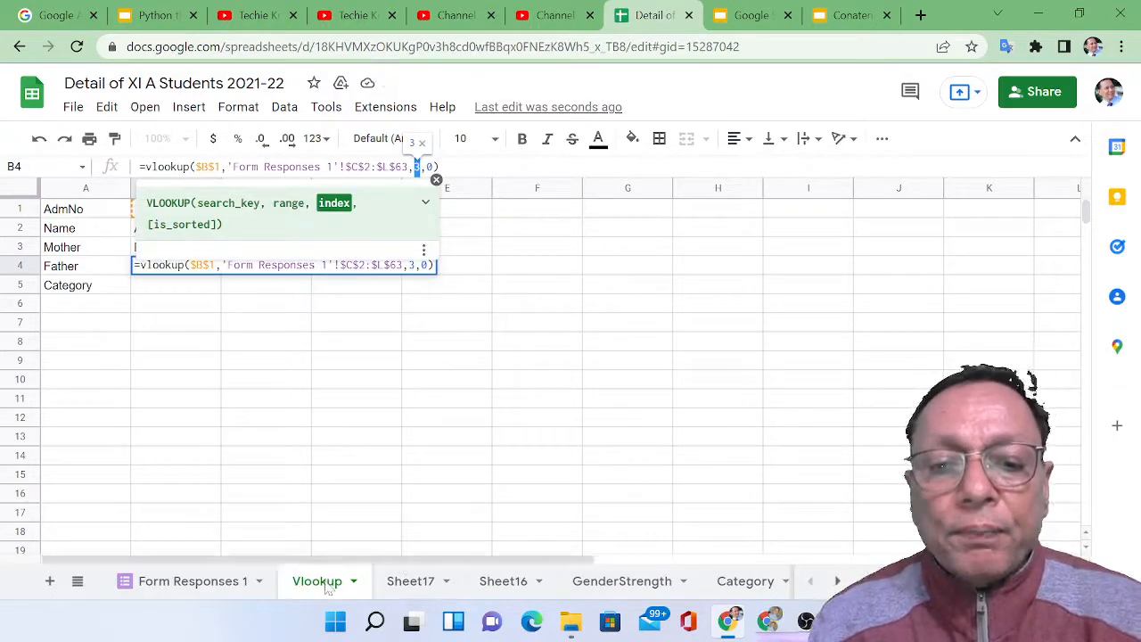
{"action": "left_click", "coordinate": [203, 585]}
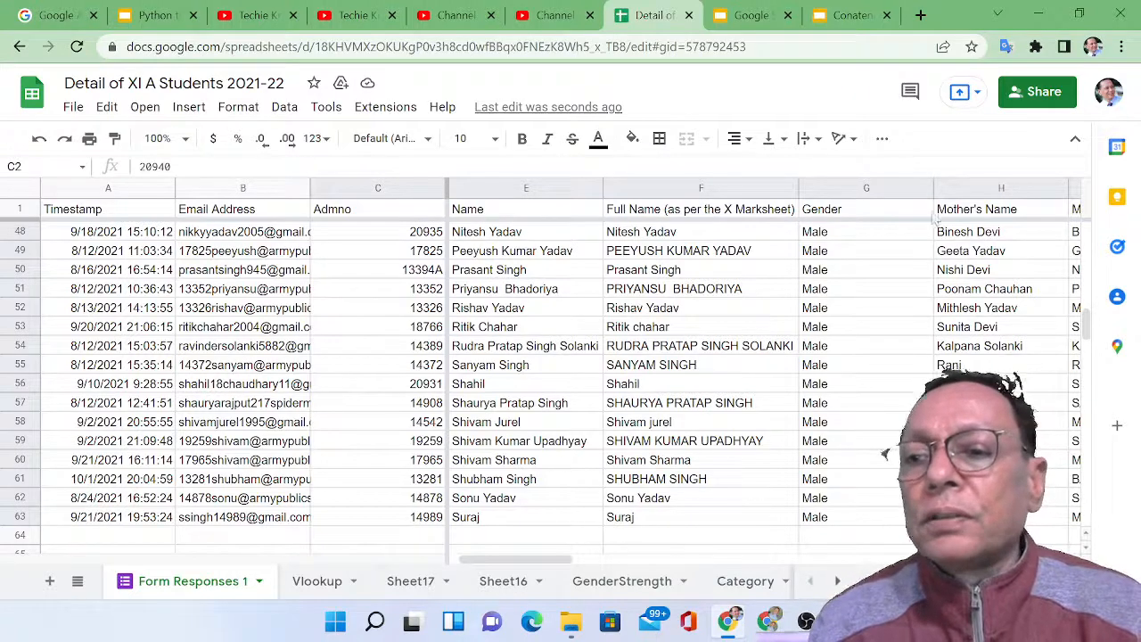
{"action": "key", "text": "ctrl+z"}
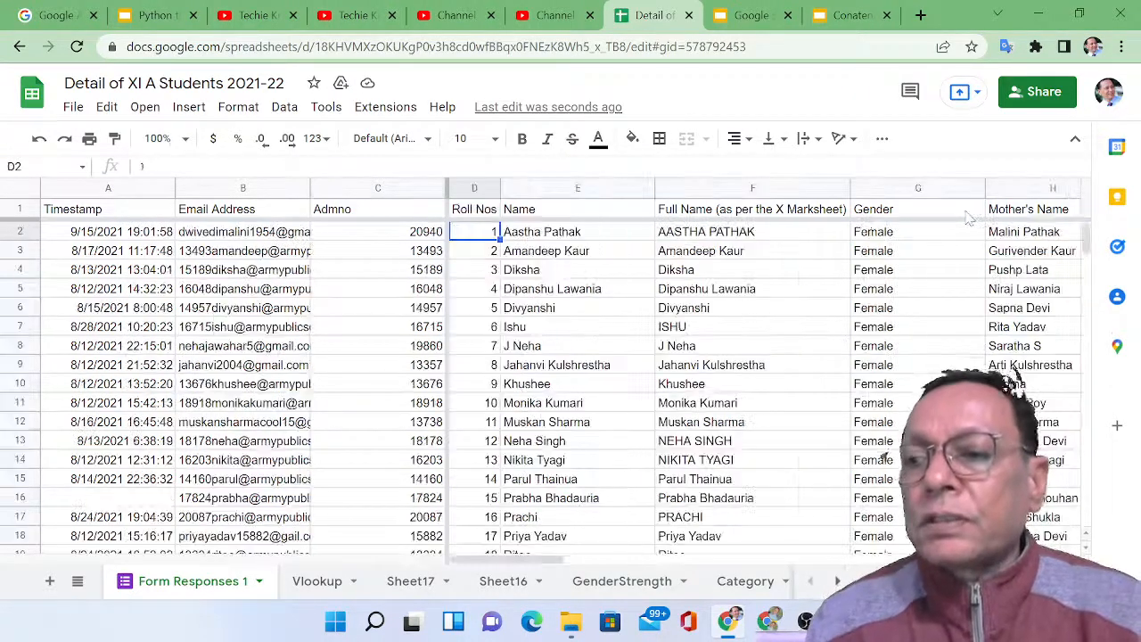
{"action": "key", "text": "Right"}
{"action": "key", "text": "Right"}
{"action": "key", "text": "Right"}
{"action": "key", "text": "Right"}
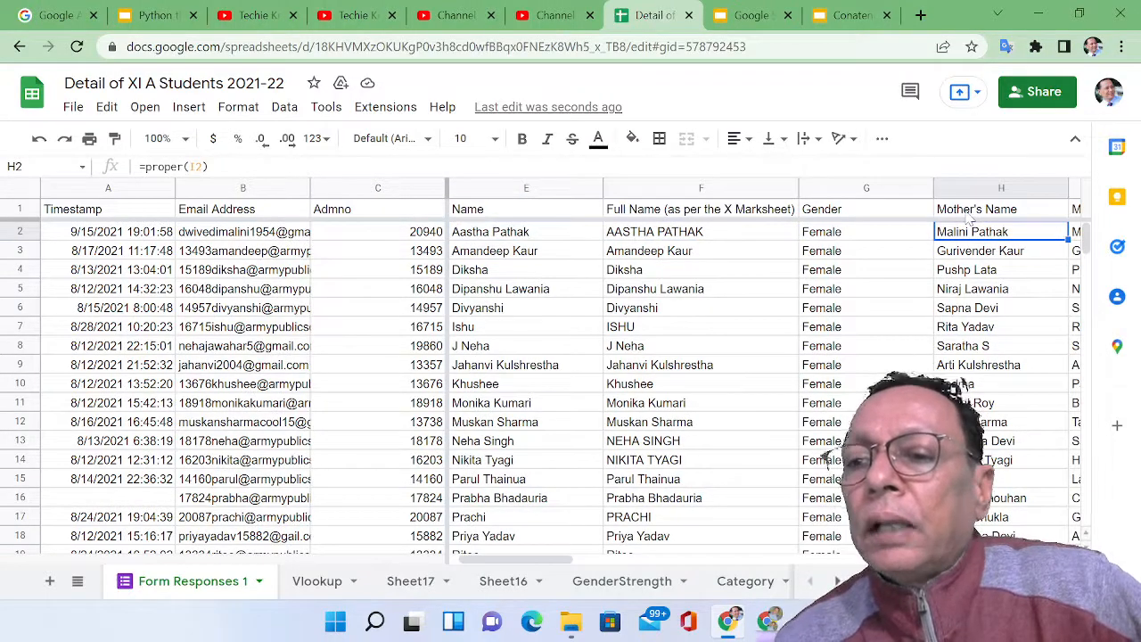
{"action": "key", "text": "Right"}
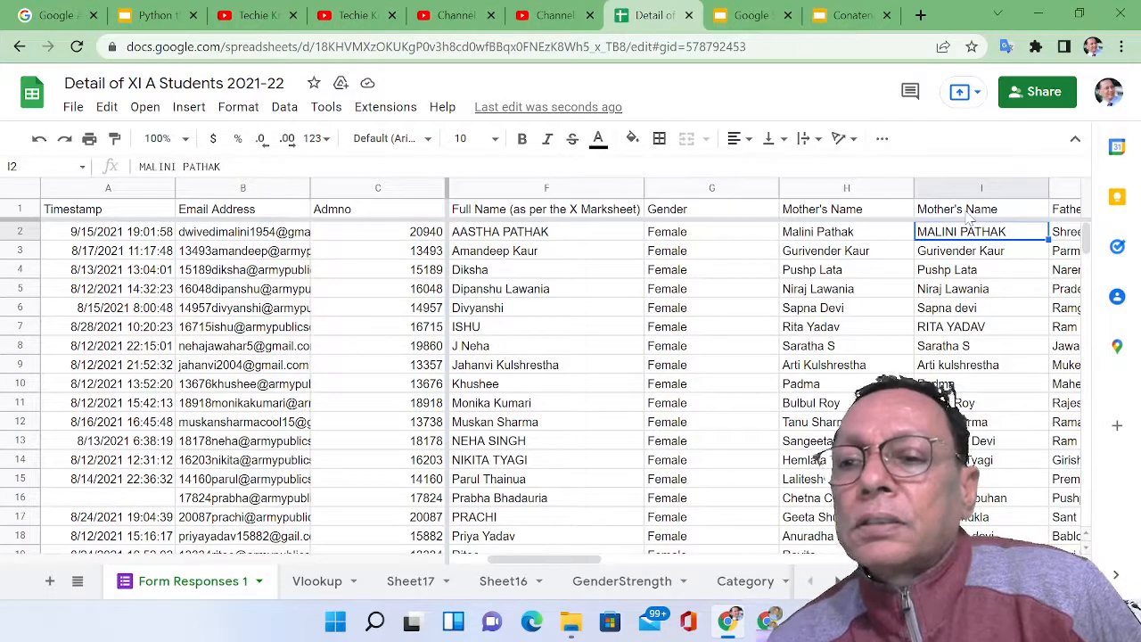
{"action": "key", "text": "Right"}
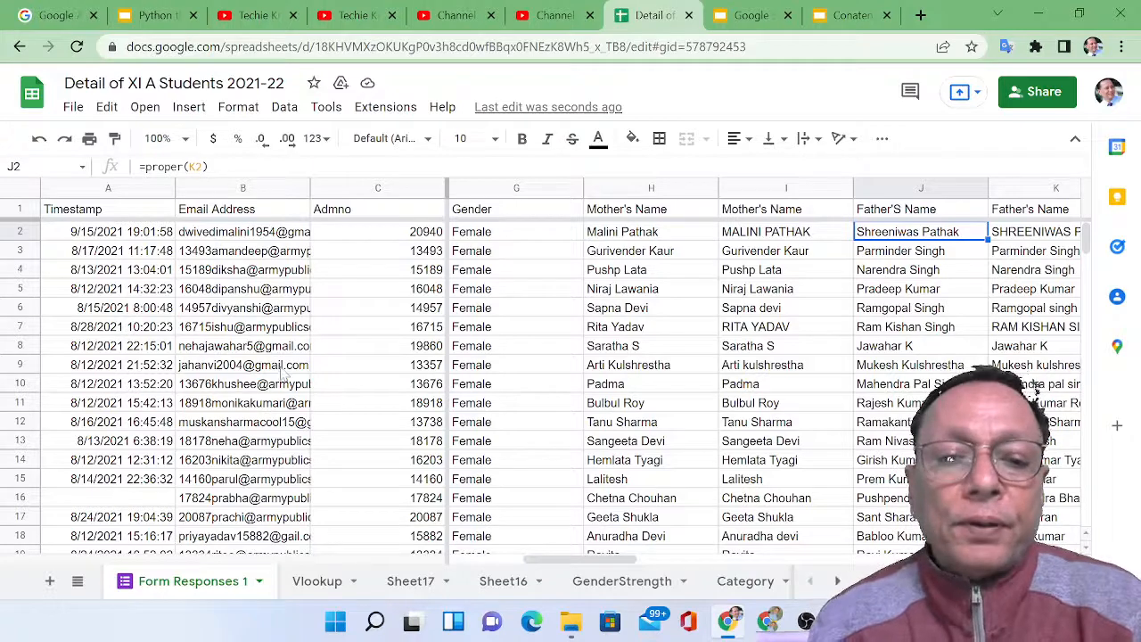
Set the column index of the Father formula in B4 on the Vlookup sheet to 8.
{"action": "left_click", "coordinate": [319, 582]}
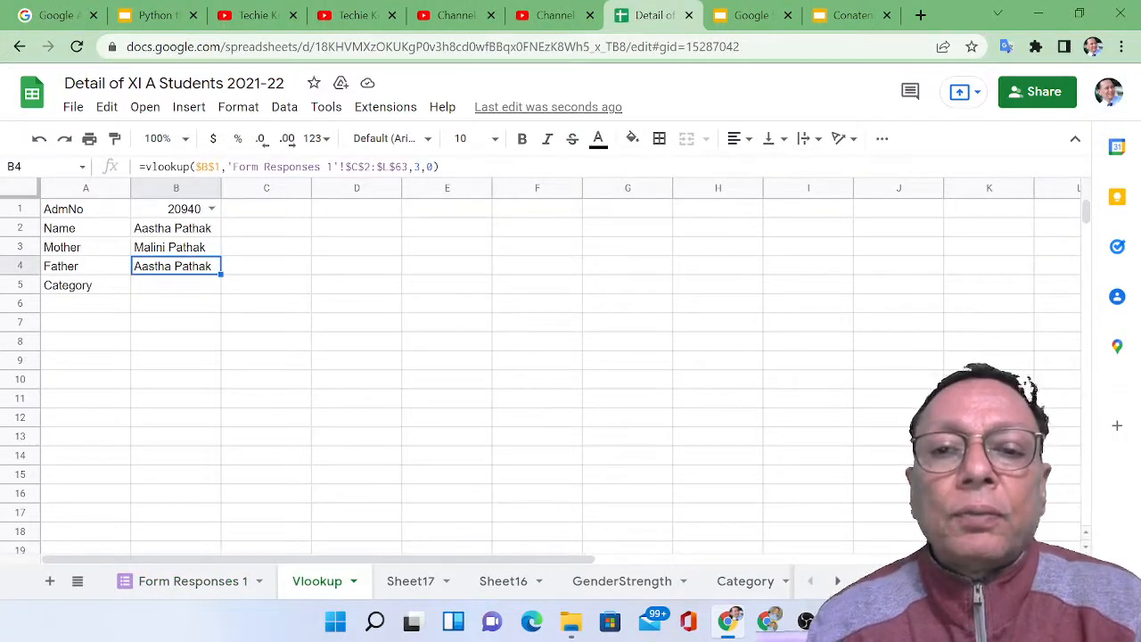
{"action": "left_click_drag", "start_coordinate": [414, 167], "coordinate": [421, 167]}
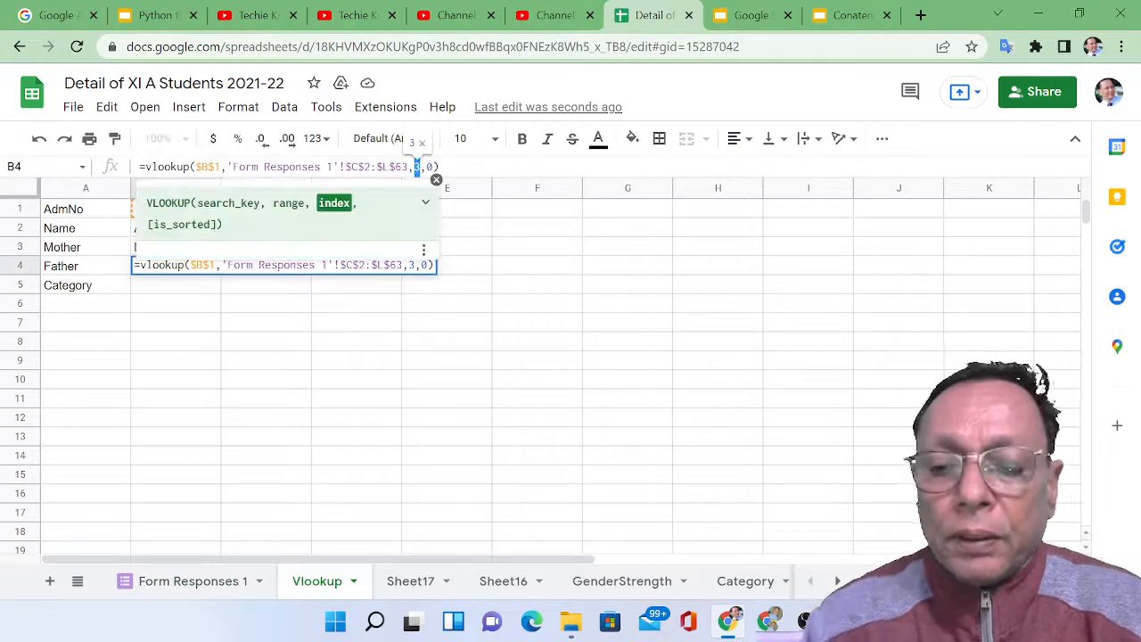
{"action": "type", "text": "8"}
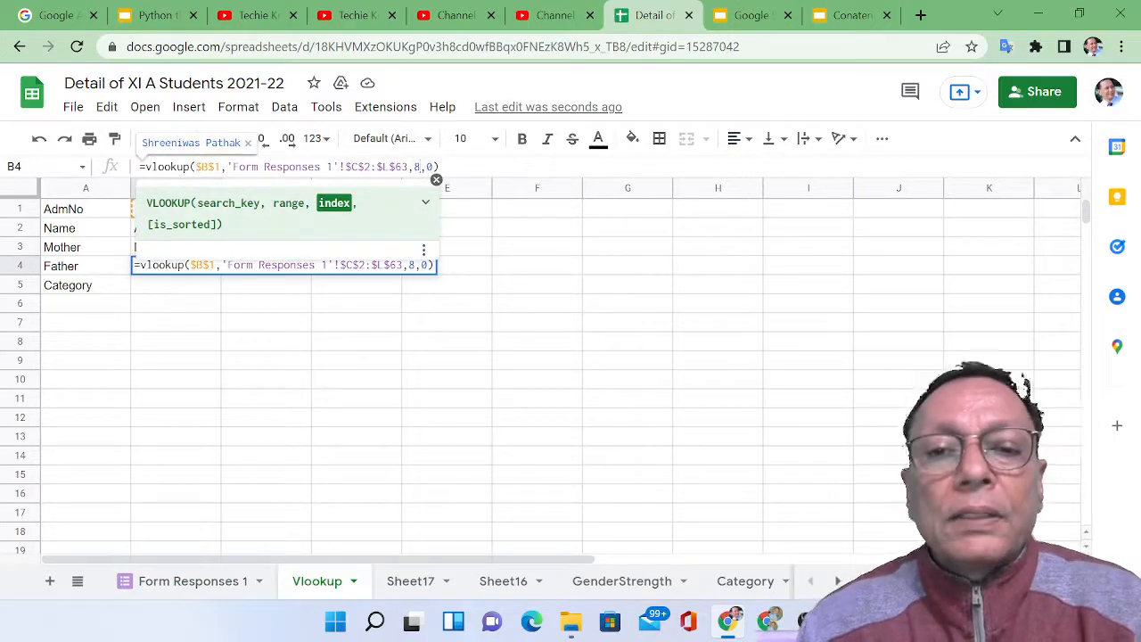
{"action": "key", "text": "Return"}
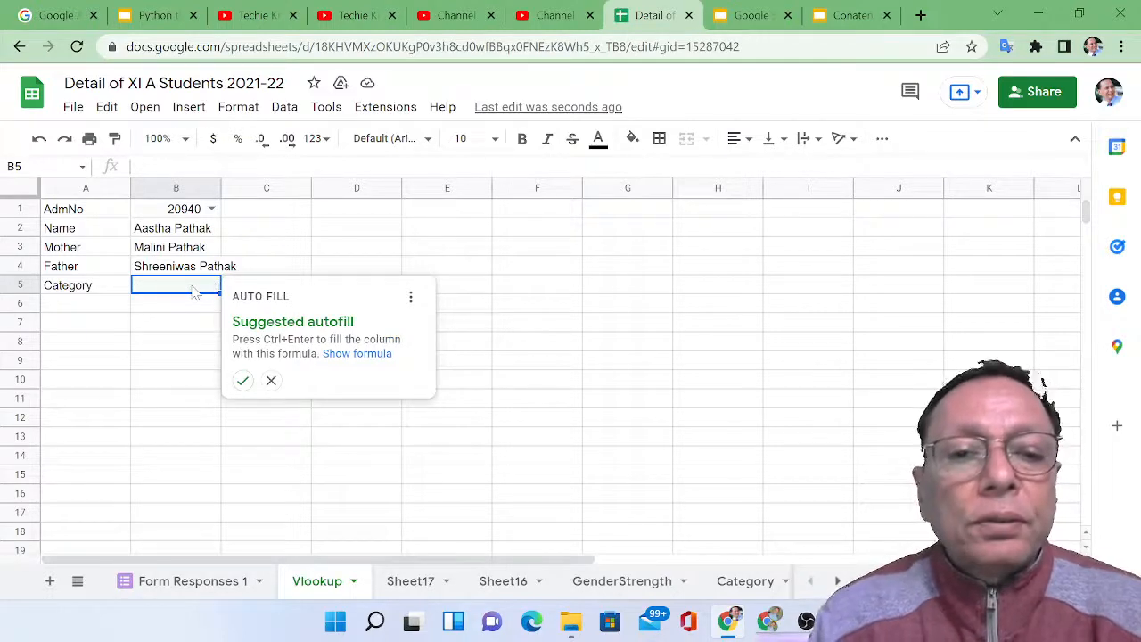
Copy the VLOOKUP formula into B5 beside Category and set its column index to 10, matching the Category column in Form Responses 1.
{"action": "key", "text": "ctrl+Return"}
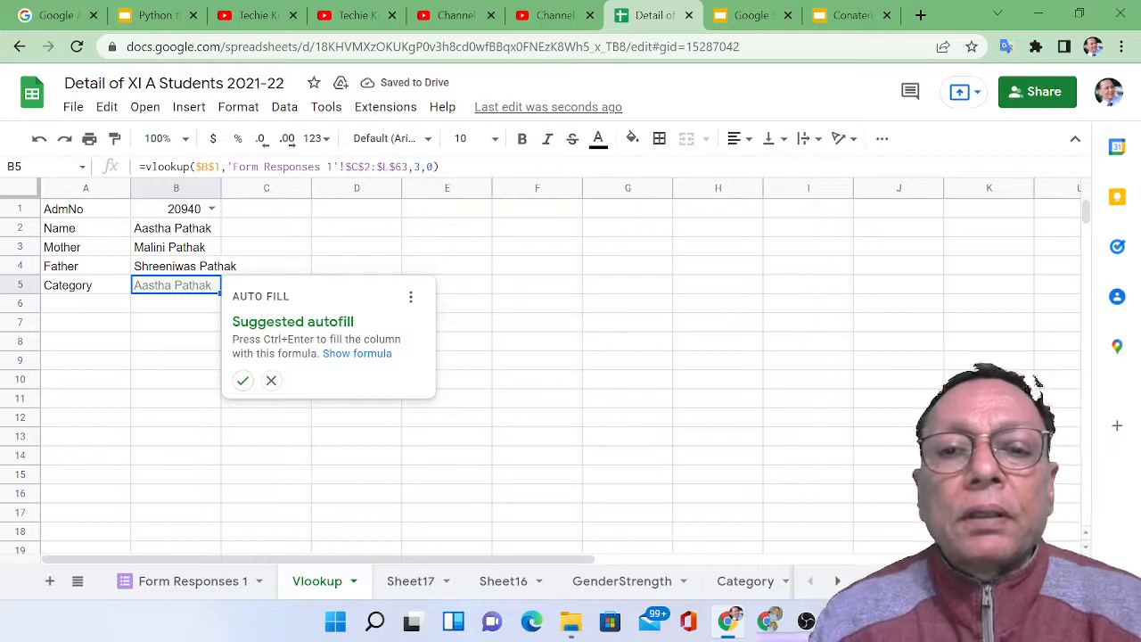
{"action": "left_click_drag", "start_coordinate": [414, 167], "coordinate": [421, 167]}
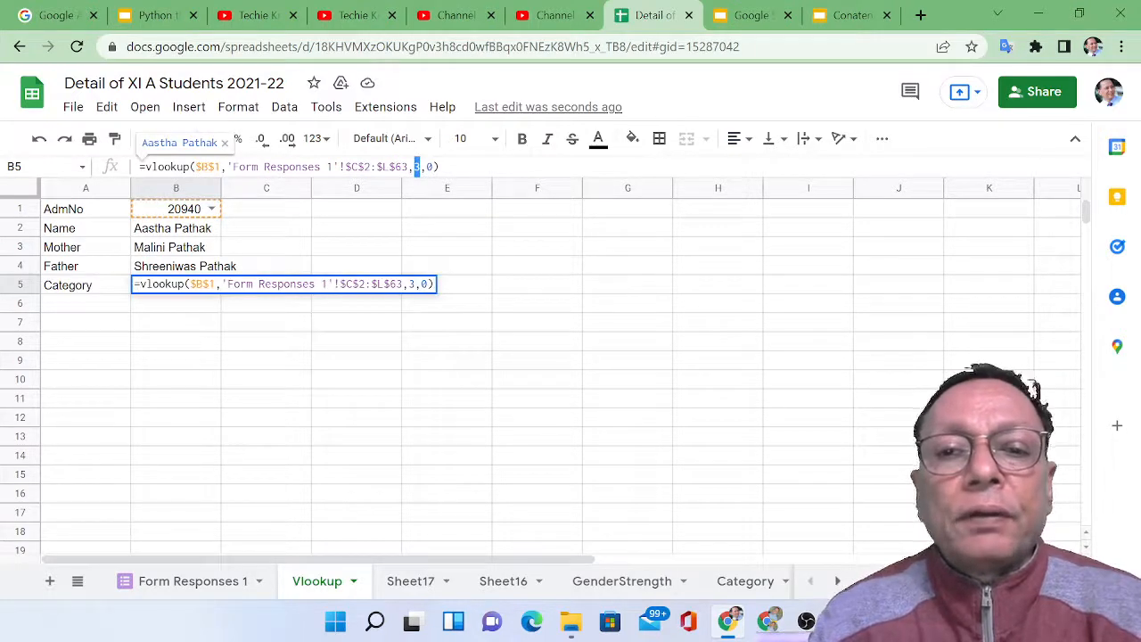
{"action": "left_click", "coordinate": [225, 584]}
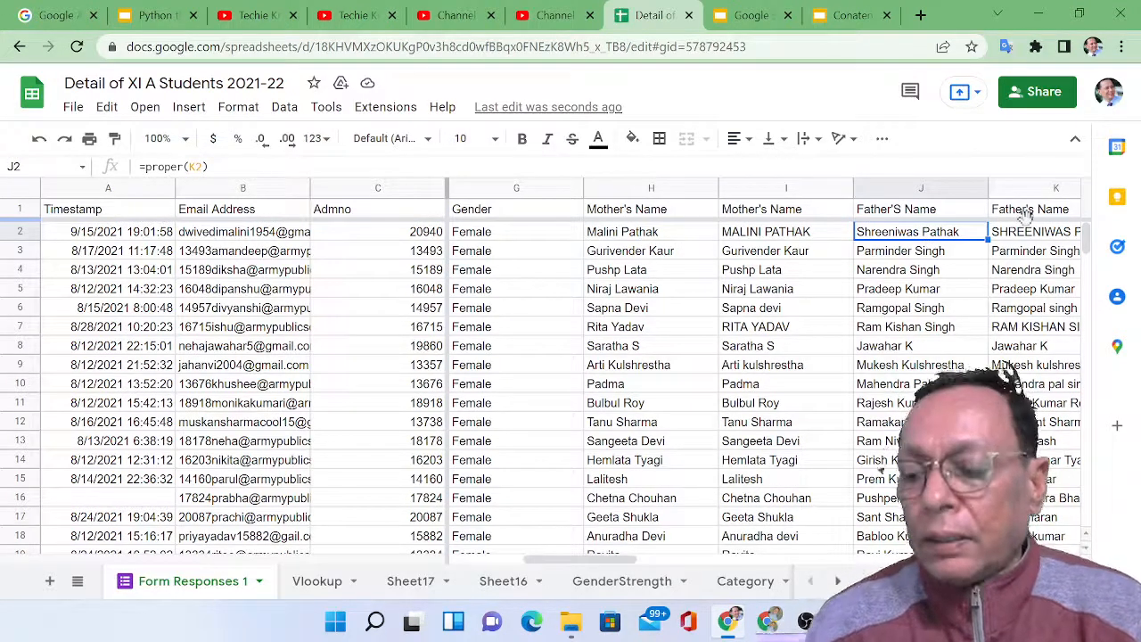
{"action": "key", "text": "Right"}
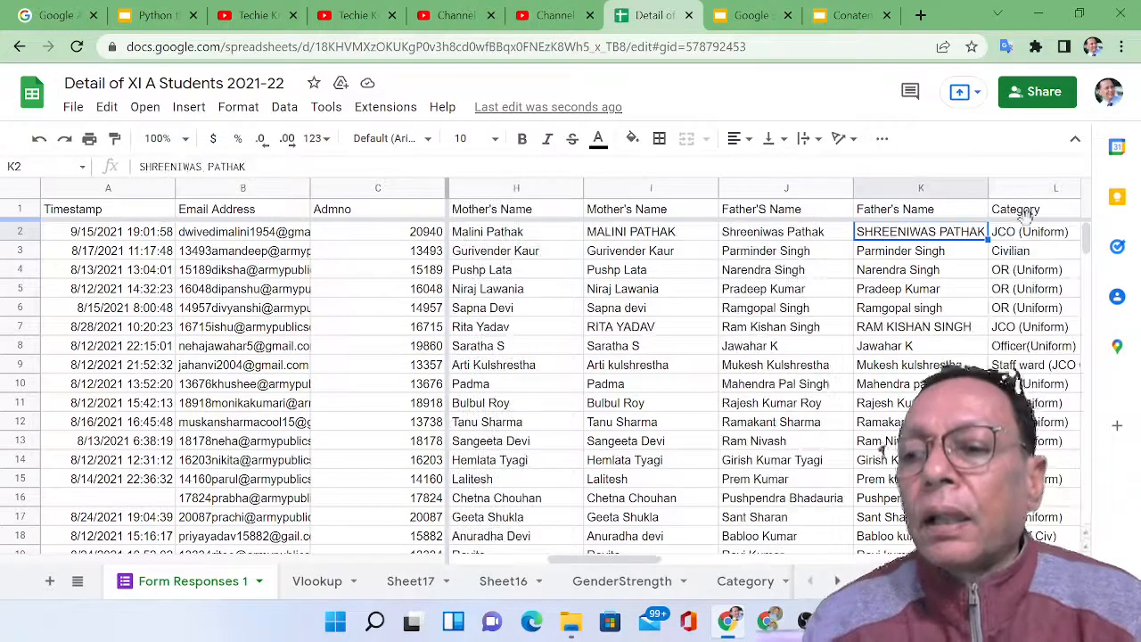
{"action": "left_click", "coordinate": [337, 584]}
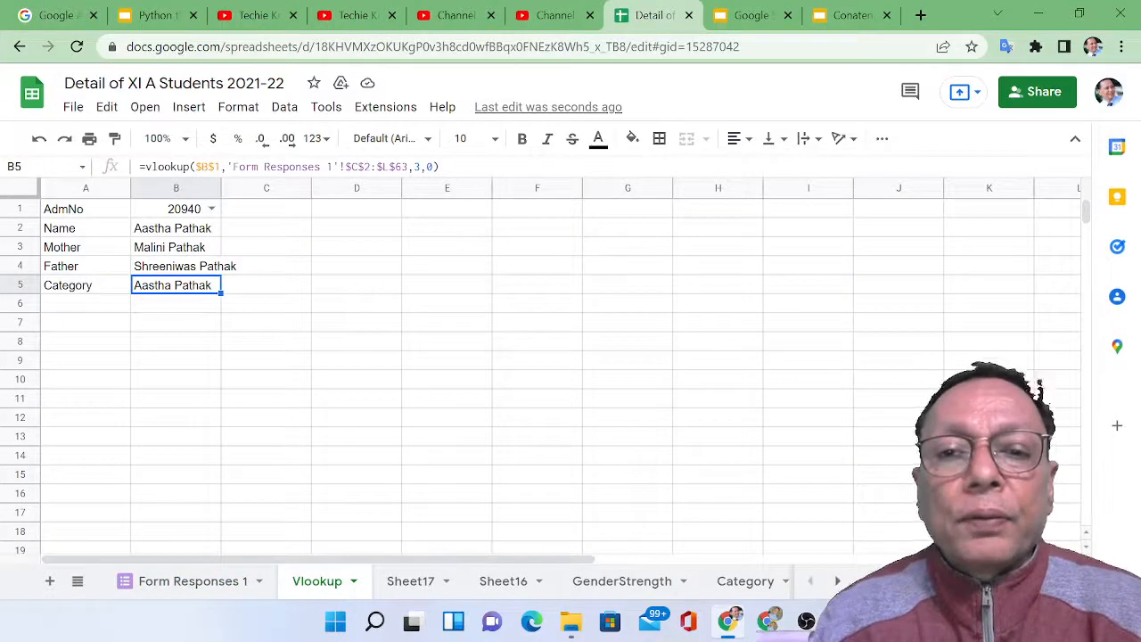
{"action": "double_click", "coordinate": [416, 166]}
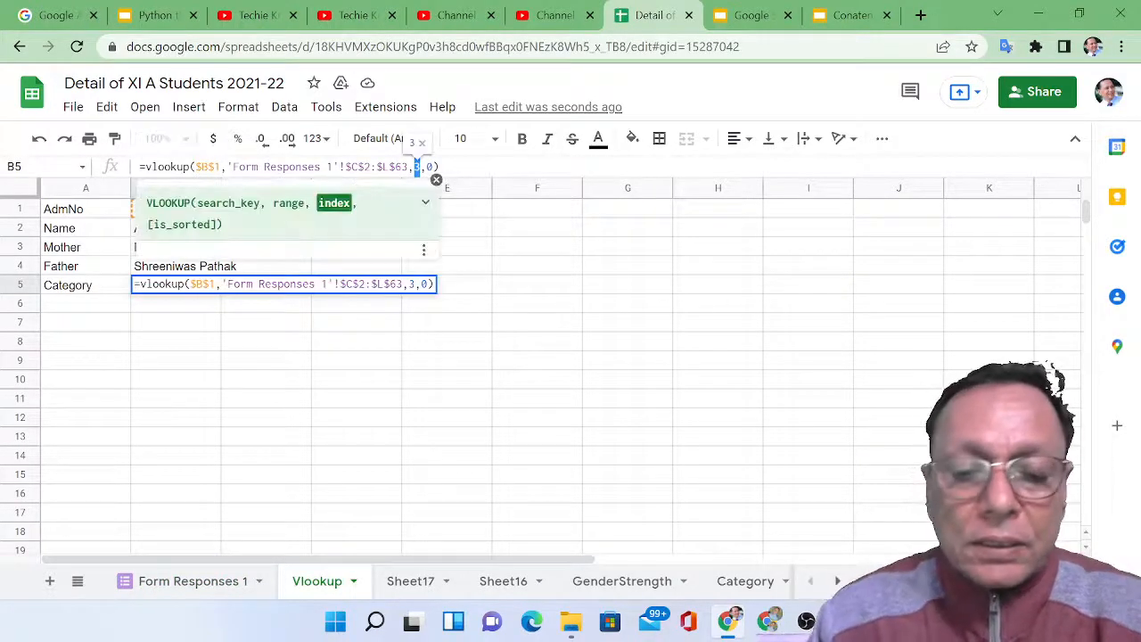
{"action": "type", "text": "10"}
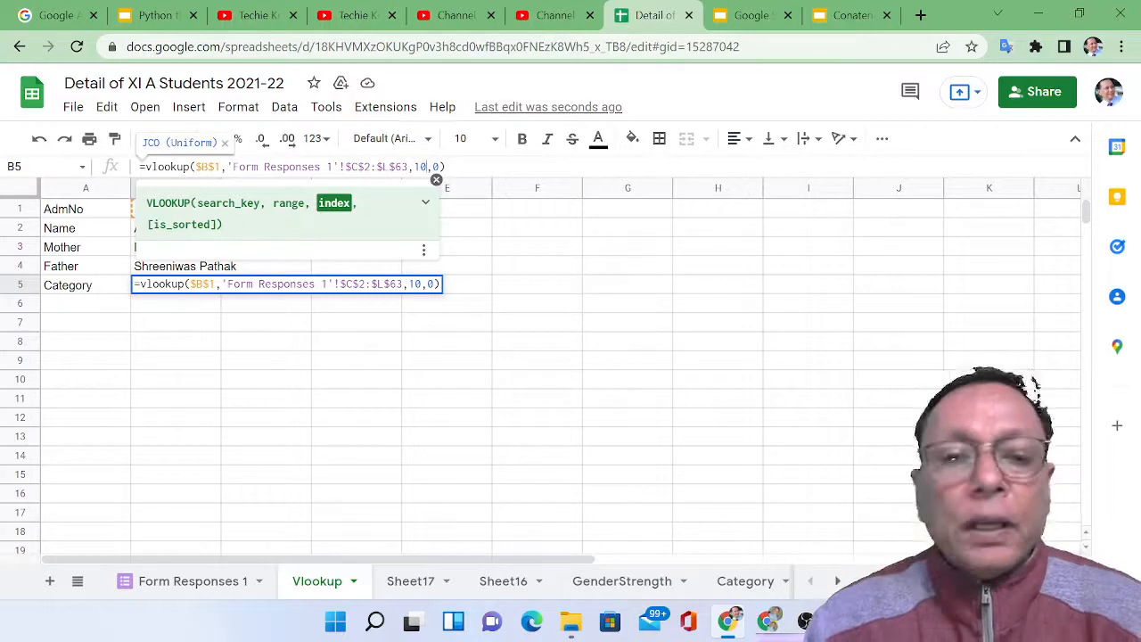
{"action": "key", "text": "Return"}
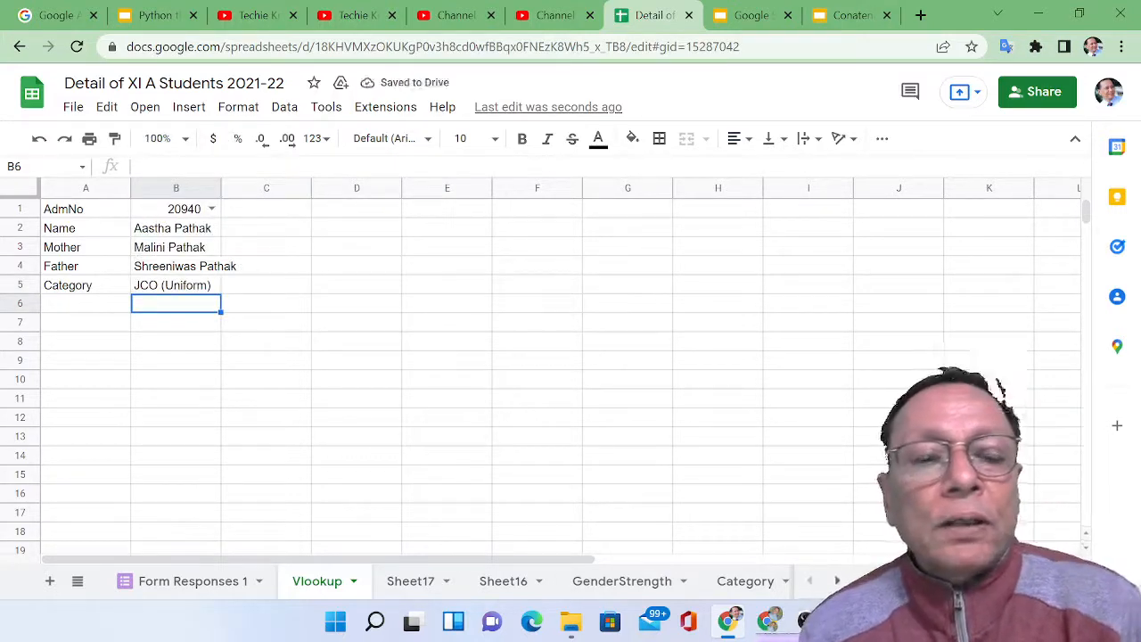
Review the Name lookup formula in cell B2.
{"action": "left_click", "coordinate": [196, 230]}
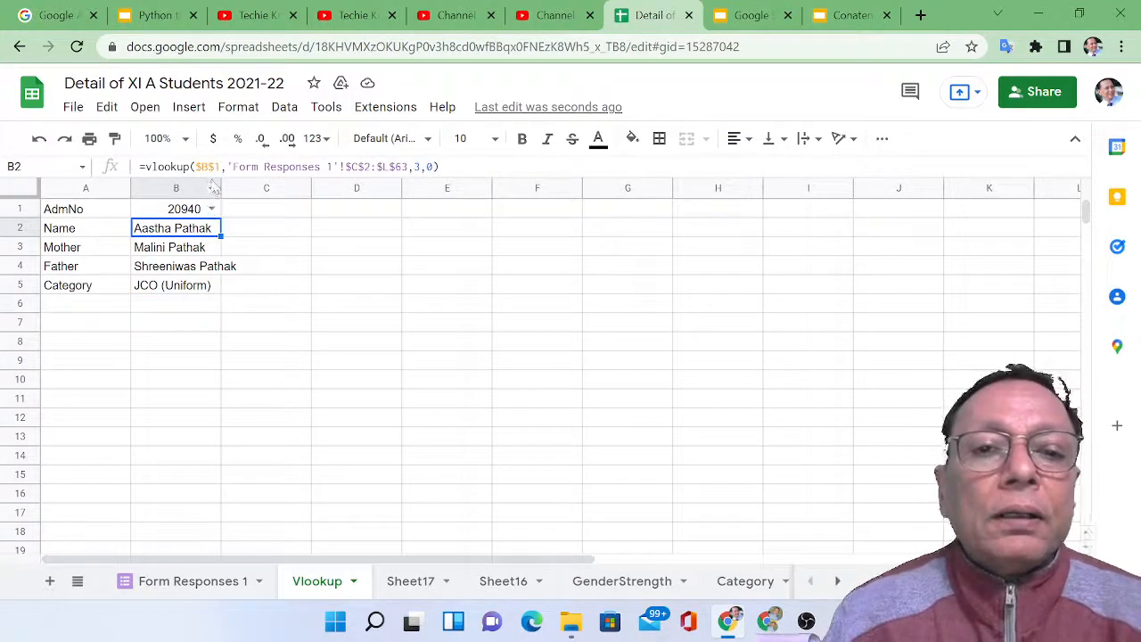